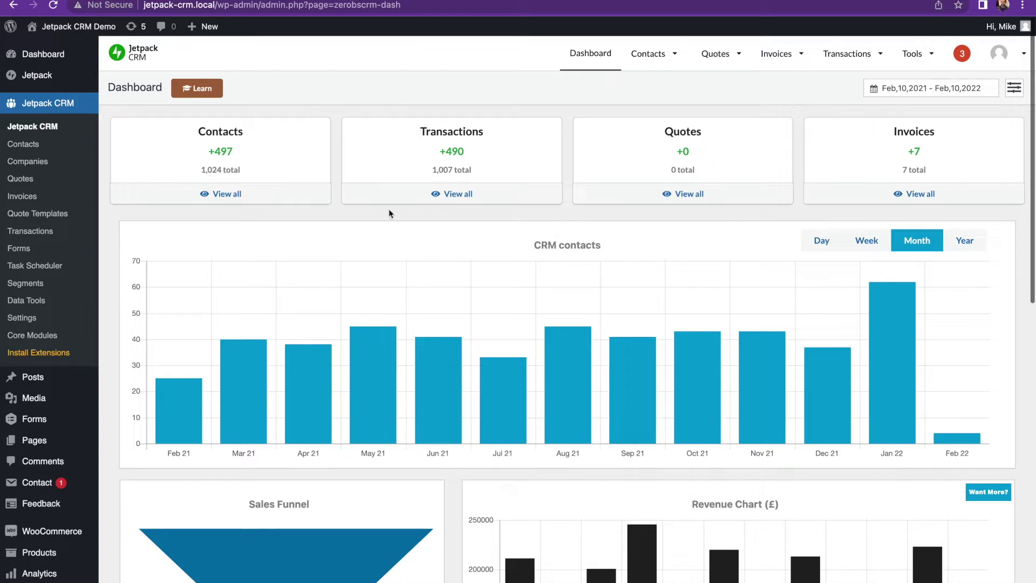
# Go to the Jetpack CRM Forms list and start creating a new form
pyautogui.click(20, 248)
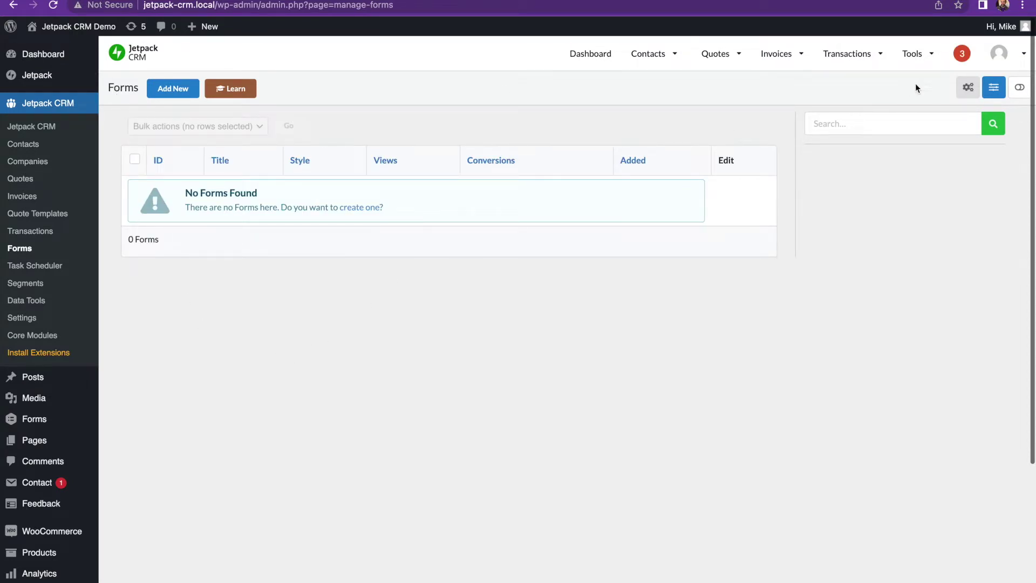
pyautogui.moveTo(913, 57)
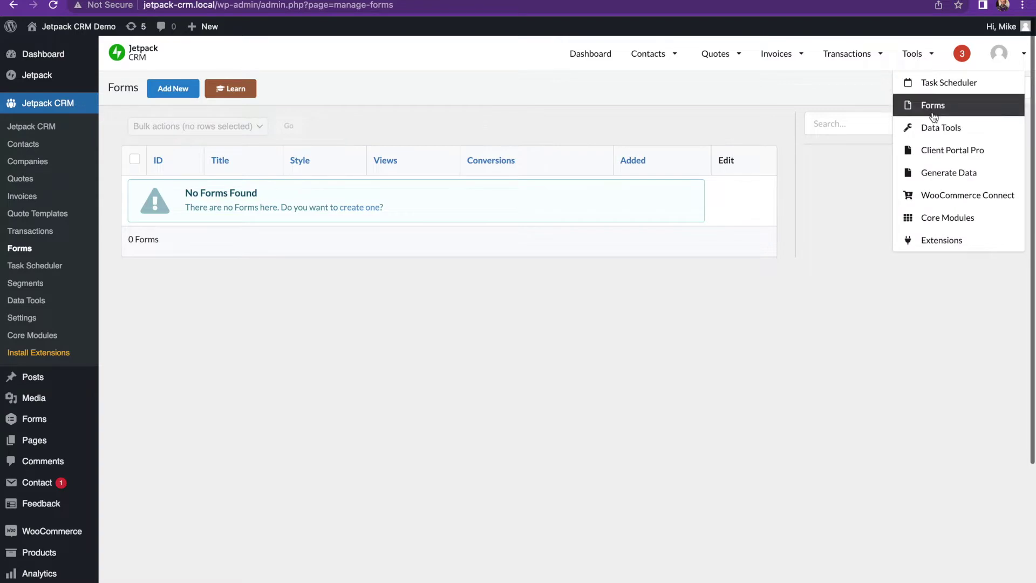
pyautogui.click(364, 210)
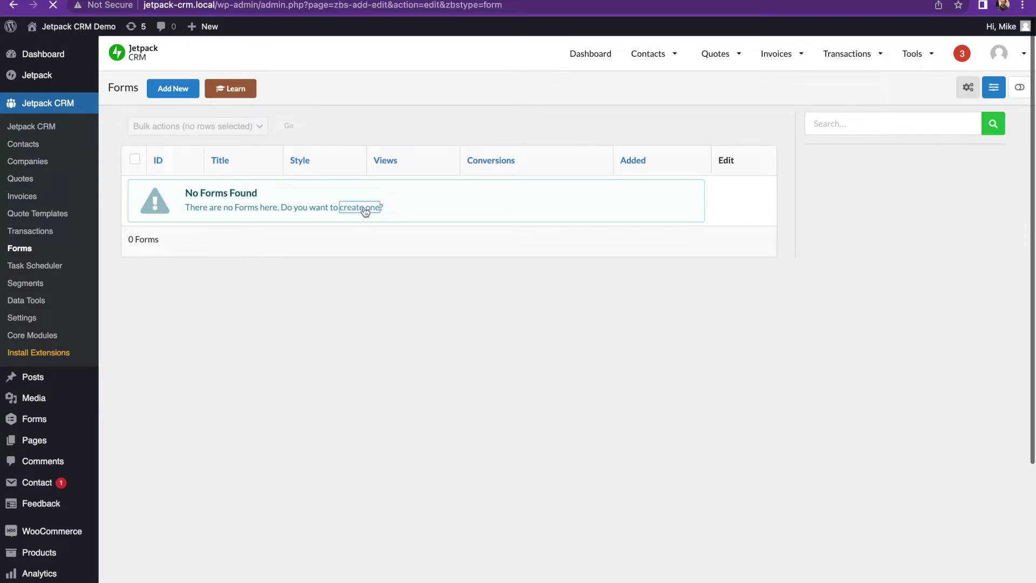
pyautogui.scroll(-10, 223, 201)
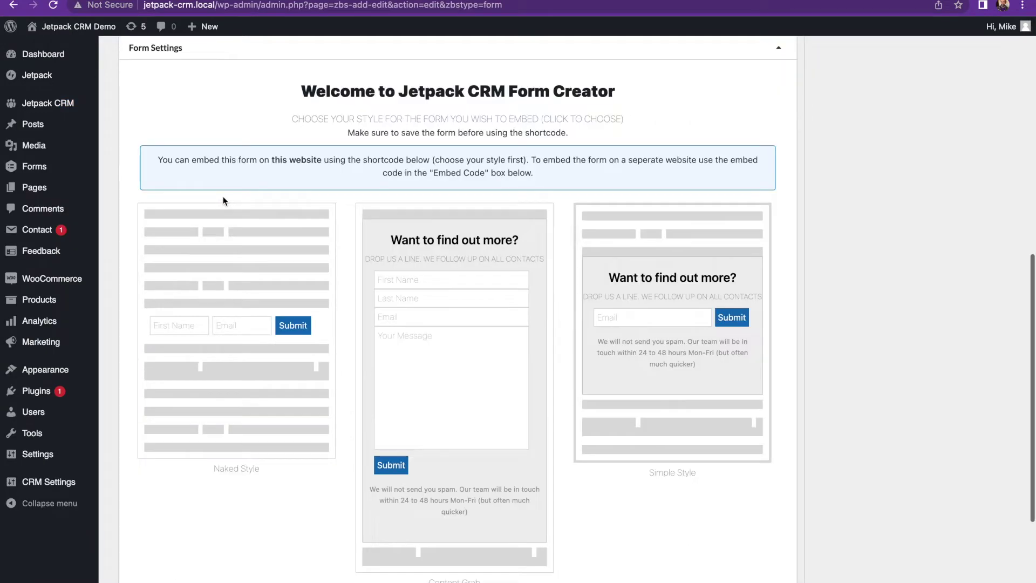
pyautogui.scroll(-1, 223, 201)
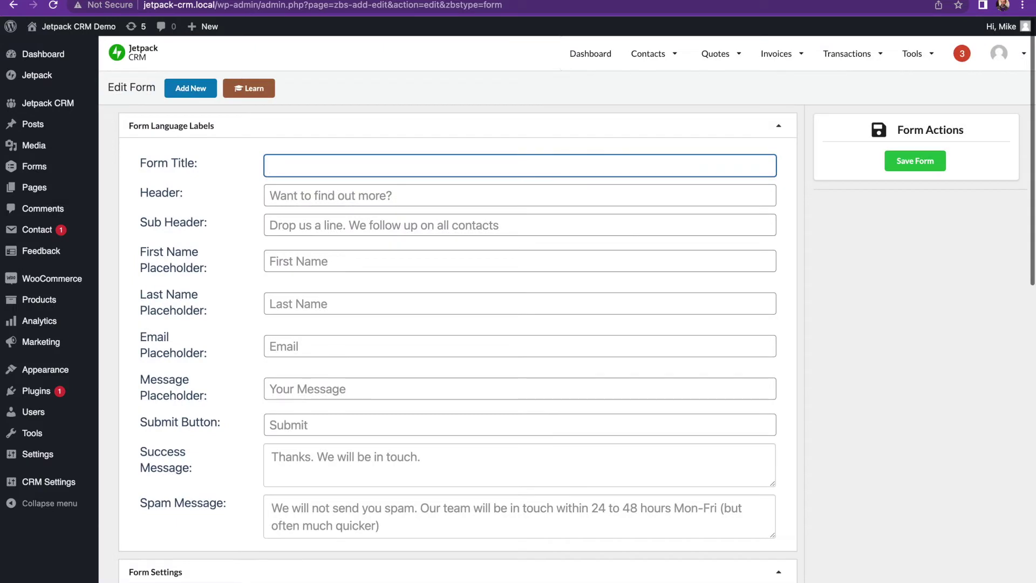
# Title the form 'Sign up for updates', with header 'Weekly newsletter' and a weekly business-tips sub header
pyautogui.write('Sign up for updates')
pyautogui.press('Tab')
pyautogui.write('Weekly new')
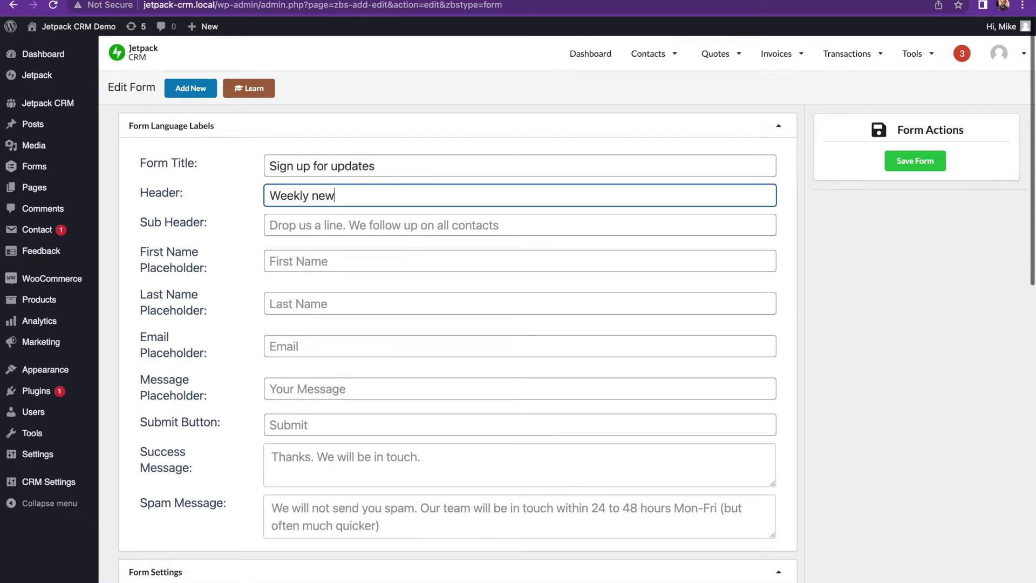
pyautogui.write('sletter')
pyautogui.click(358, 226)
pyautogui.scroll(-10, 359, 226)
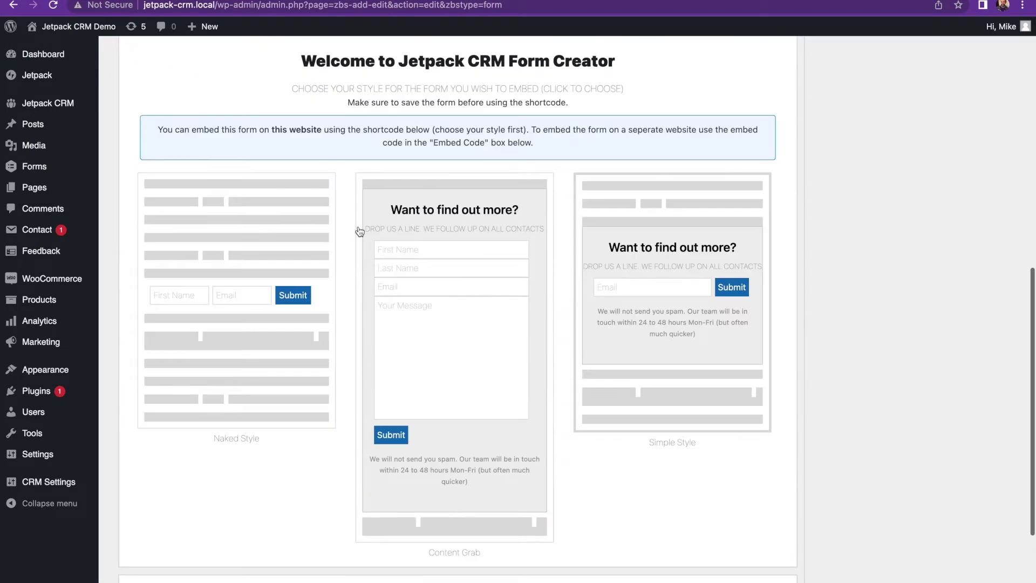
pyautogui.scroll(10, 359, 229)
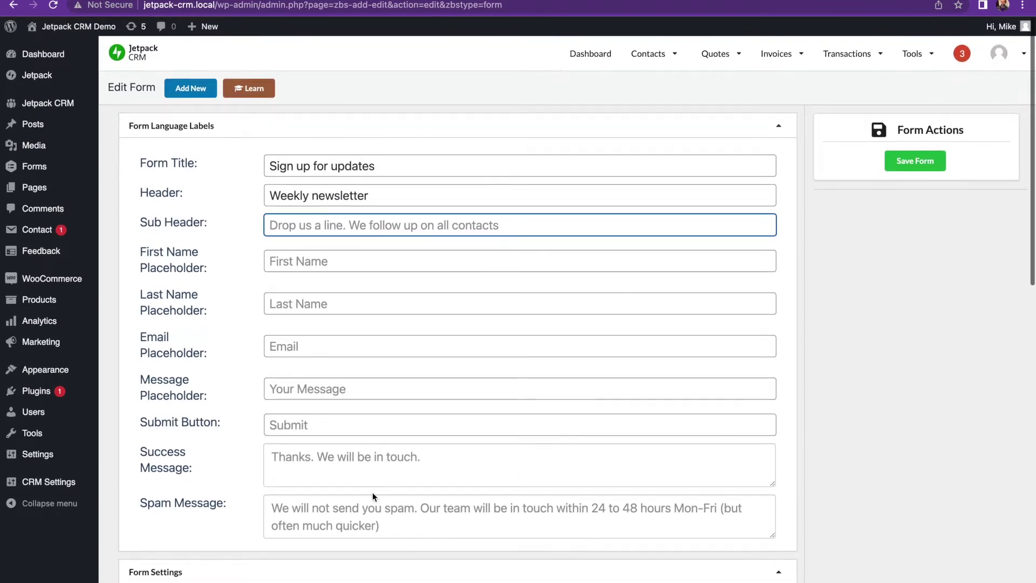
pyautogui.write("Every week I'll")
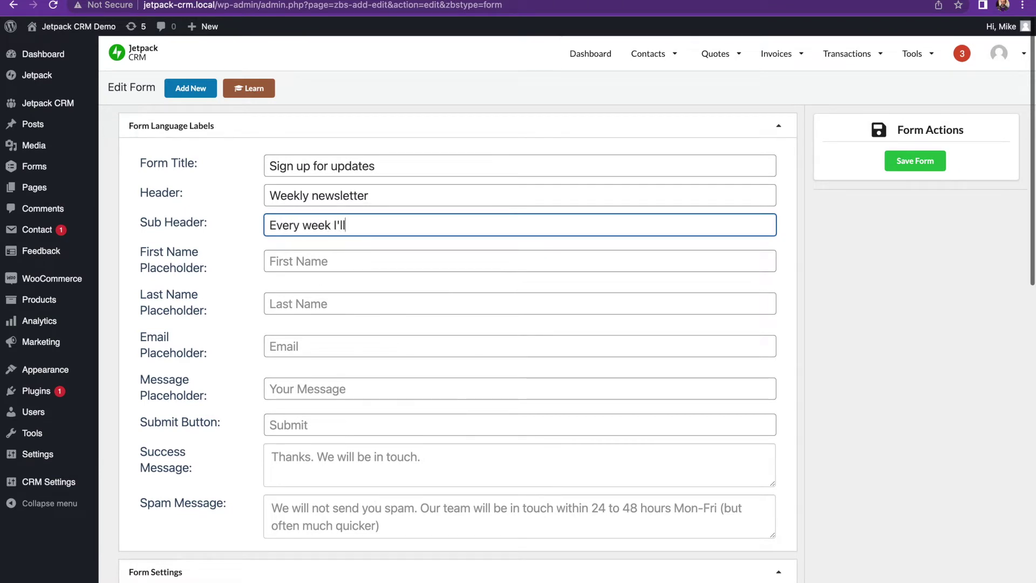
pyautogui.write(' be sharing my most important business tips')
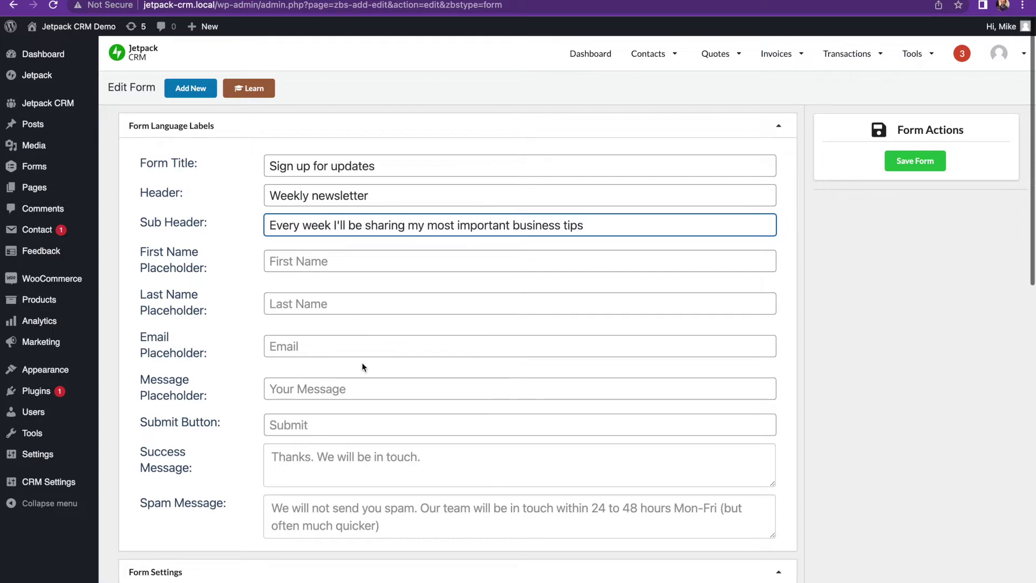
pyautogui.scroll(-7, 361, 429)
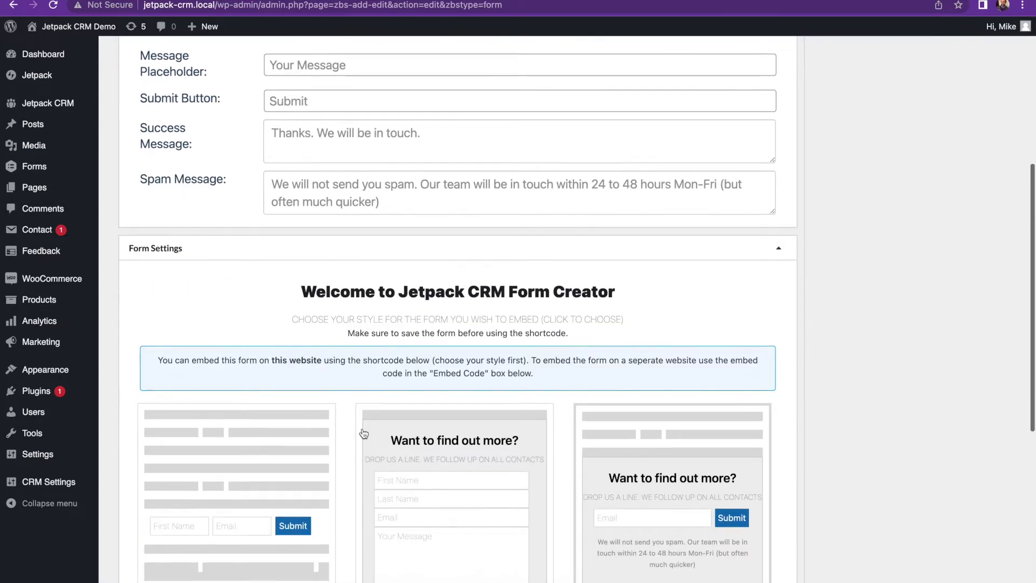
pyautogui.scroll(6, 364, 433)
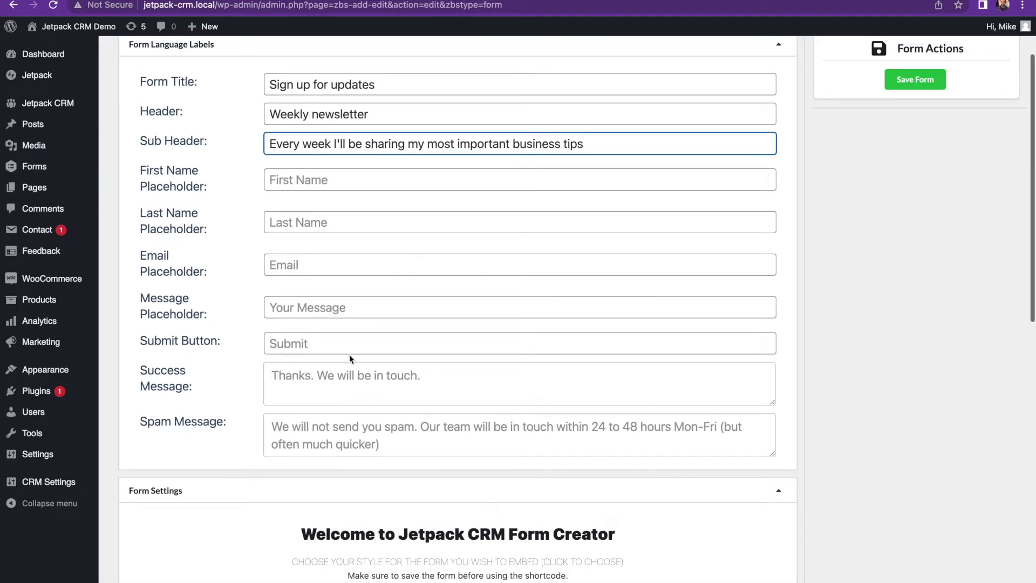
pyautogui.click(354, 348)
# Set the submit button text to 'Sign me up' and choose the Naked style
pyautogui.write('Sign me up')
pyautogui.scroll(-1, 354, 349)
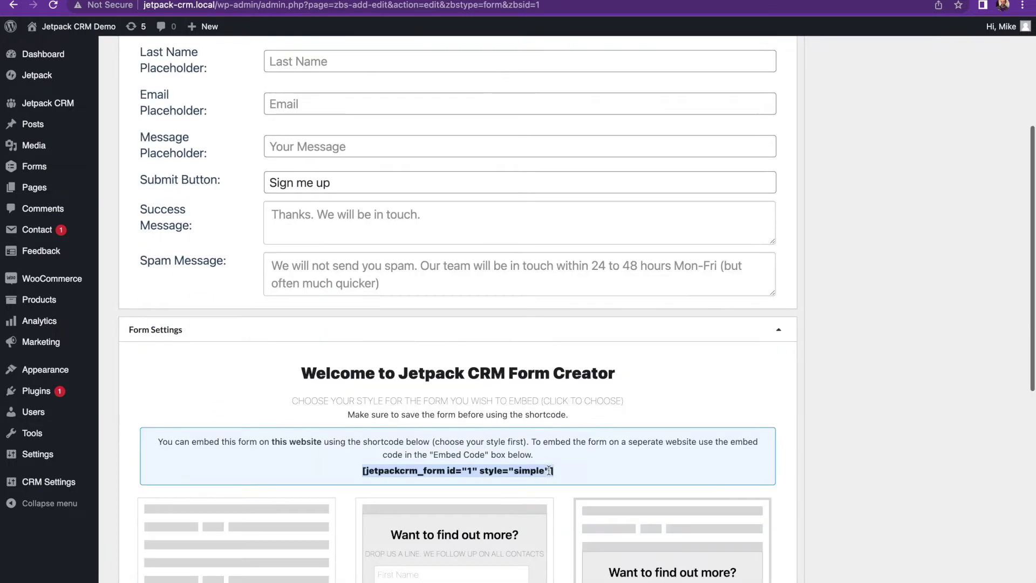
pyautogui.scroll(-5, 557, 469)
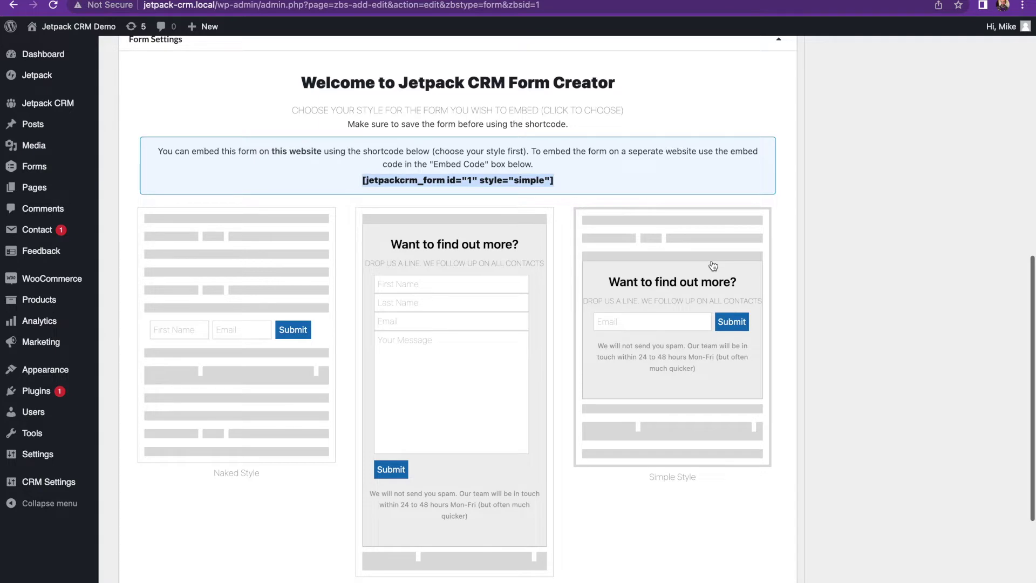
pyautogui.click(259, 347)
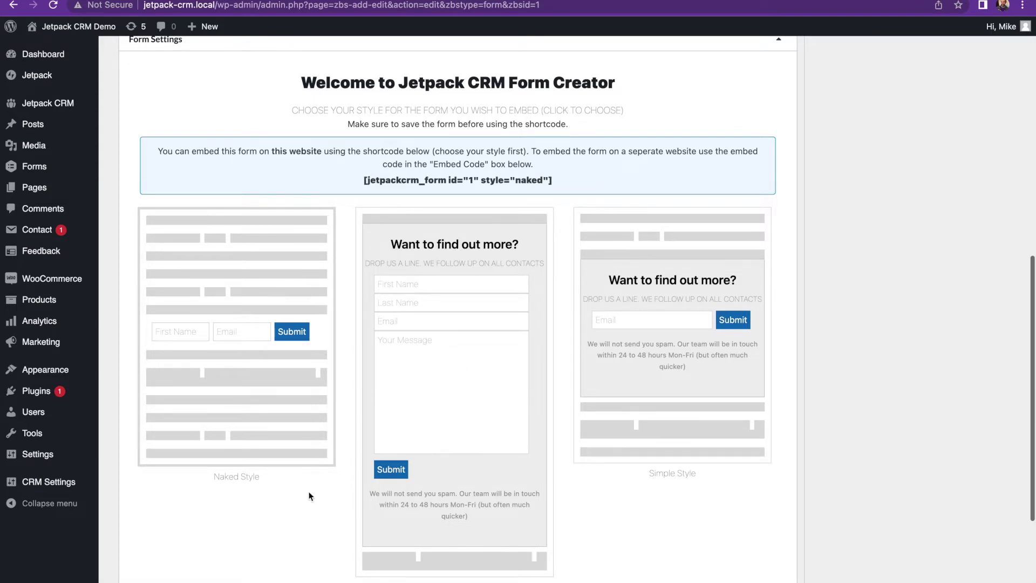
pyautogui.scroll(10, 526, 382)
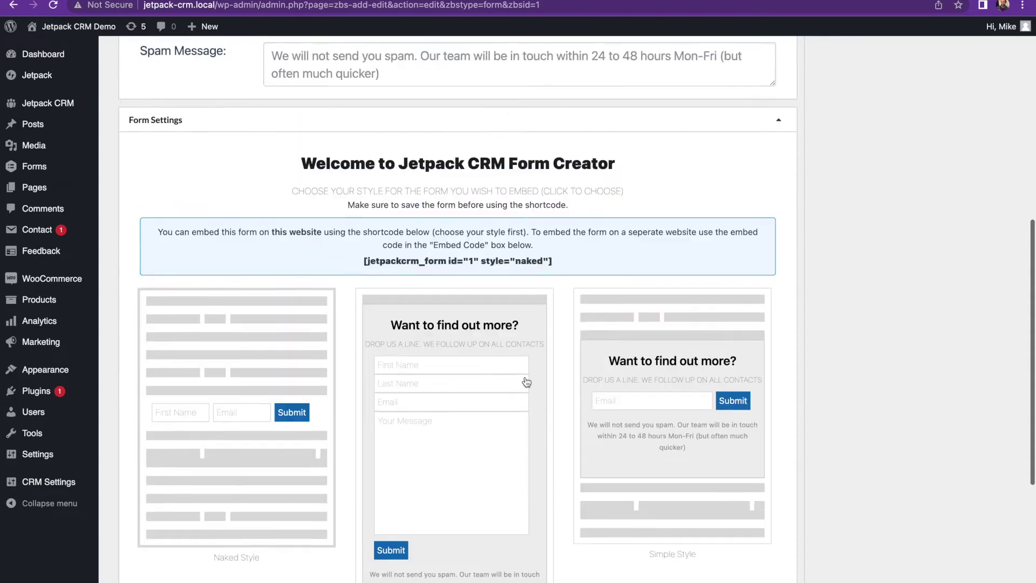
pyautogui.scroll(-10, 526, 382)
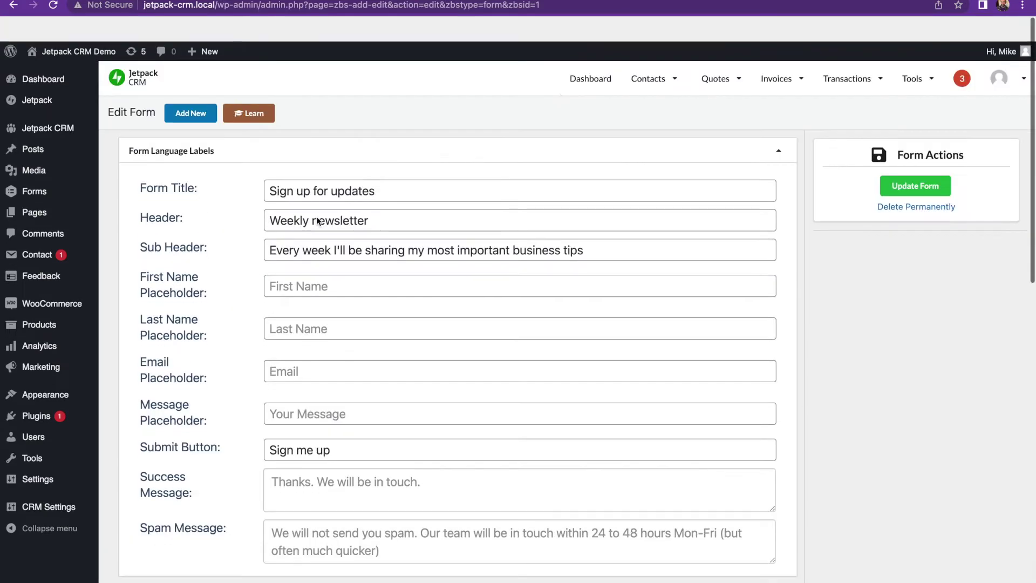
# Update the form and select its shortcode [jetpackcrm_form id="1" style="naked"]
pyautogui.click(916, 161)
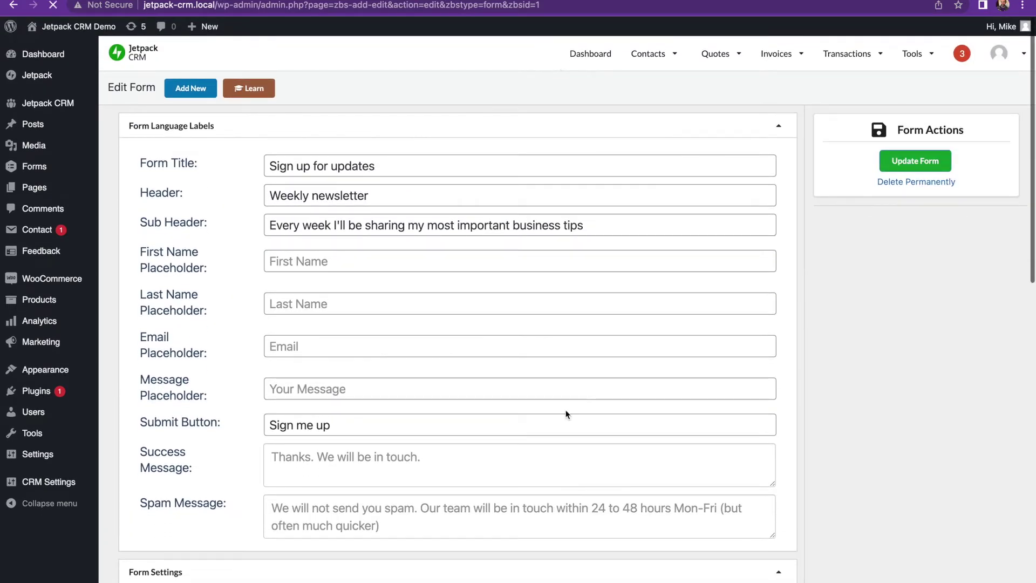
pyautogui.scroll(-3, 565, 413)
pyautogui.scroll(-3, 566, 414)
pyautogui.moveTo(554, 418); pyautogui.dragTo(374, 420)
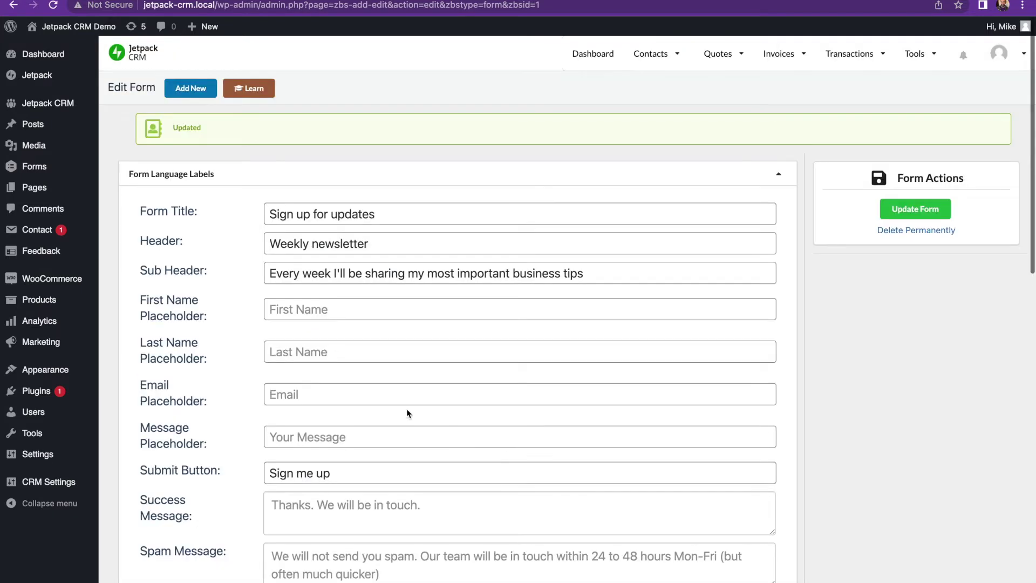
pyautogui.moveTo(81, 189)
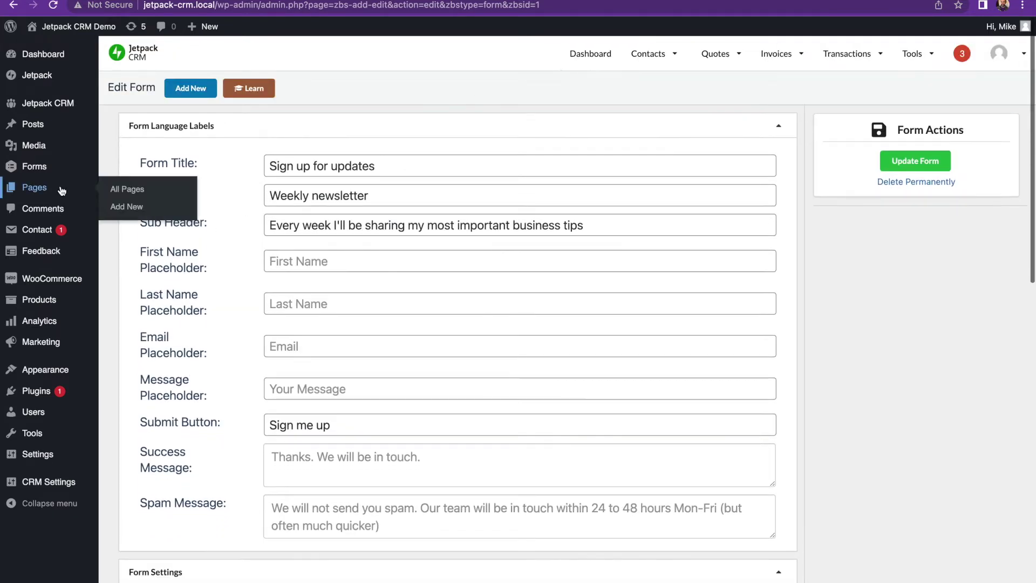
pyautogui.click(134, 208)
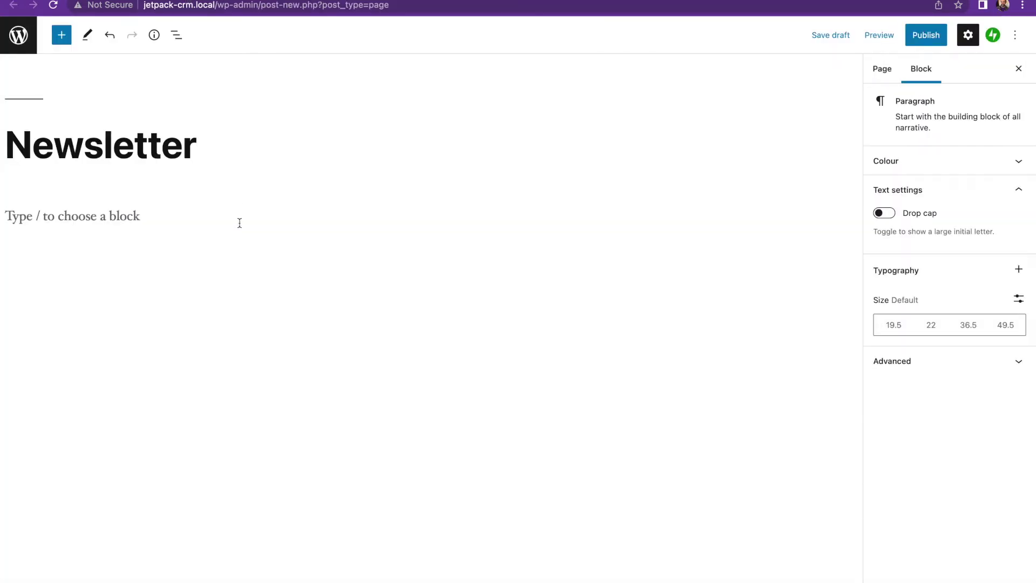
# Add the line 'Sign up for our Newsletter' to the Newsletter page
pyautogui.write('Sign')
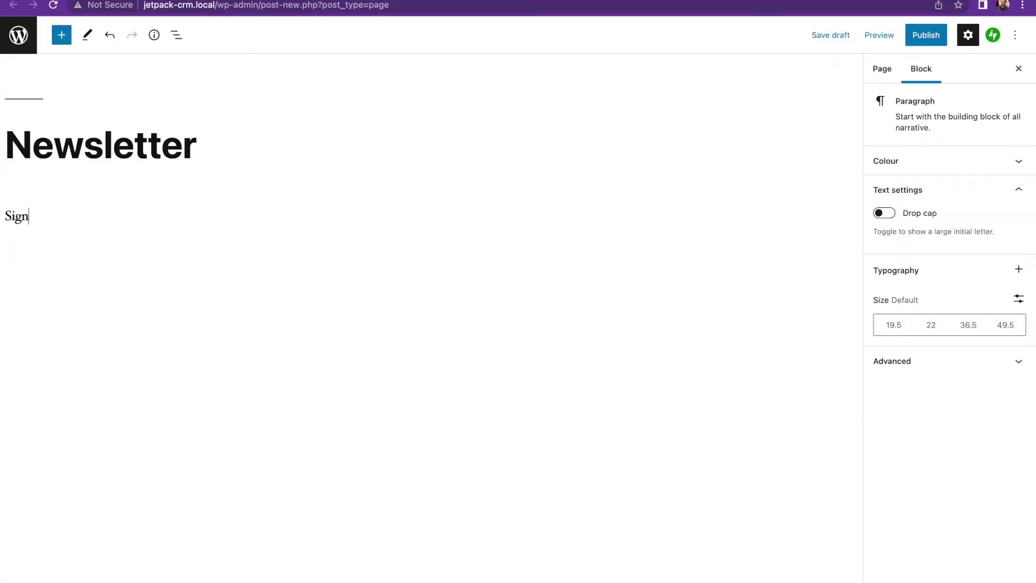
pyautogui.write(' up for our Newsletter')
pyautogui.press('Return')
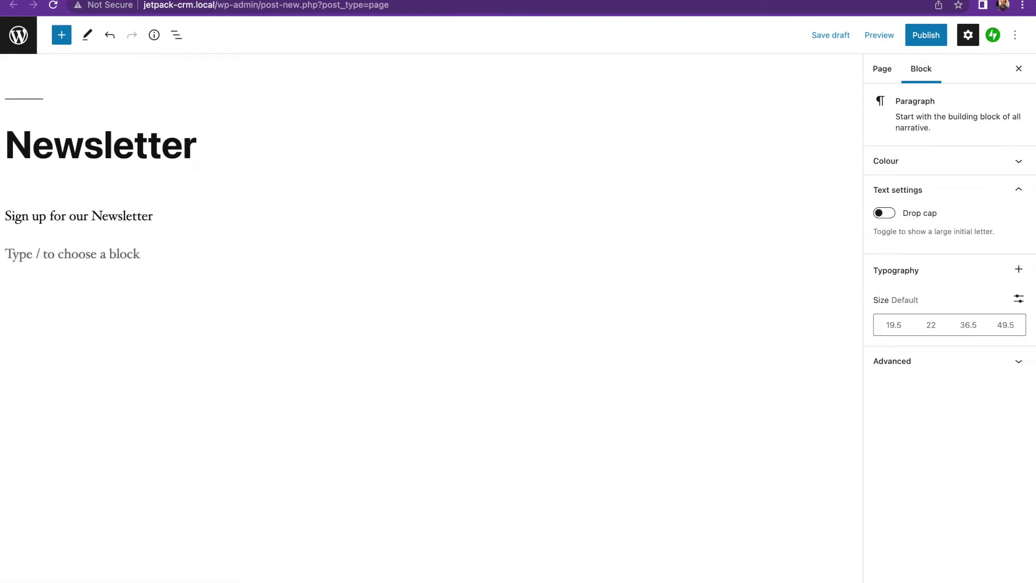
pyautogui.write('/sho')
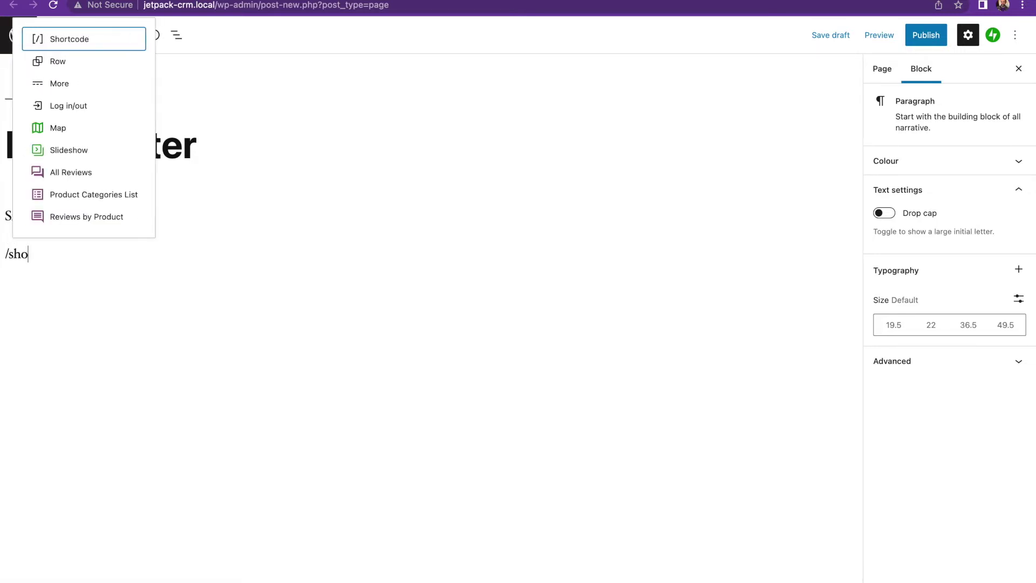
pyautogui.press('BackSpace')
pyautogui.press('BackSpace')
pyautogui.press('BackSpace')
pyautogui.press('BackSpace')
pyautogui.press('BackSpace')
pyautogui.press('Return')
# Insert a Shortcode block containing the pasted form shortcode and publish the page
pyautogui.write('/sho')
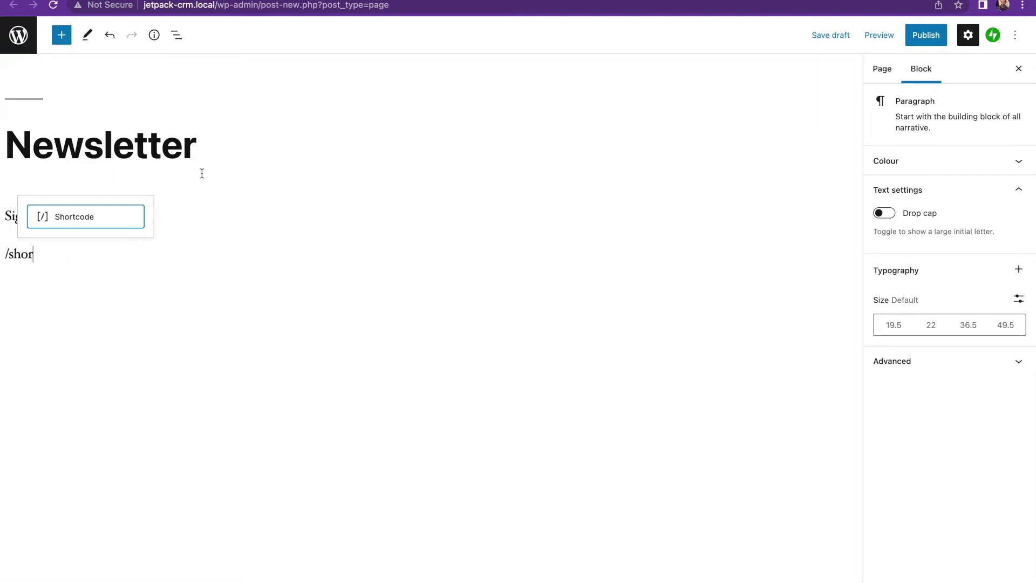
pyautogui.click(107, 220)
pyautogui.write('[jetpackcrm_form id="1" style="simple"]')
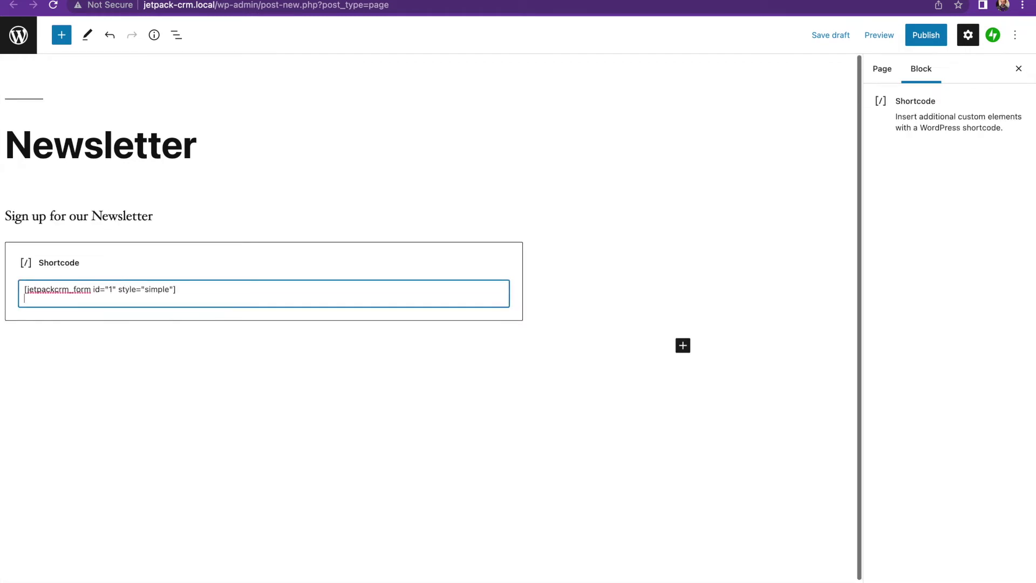
pyautogui.click(195, 364)
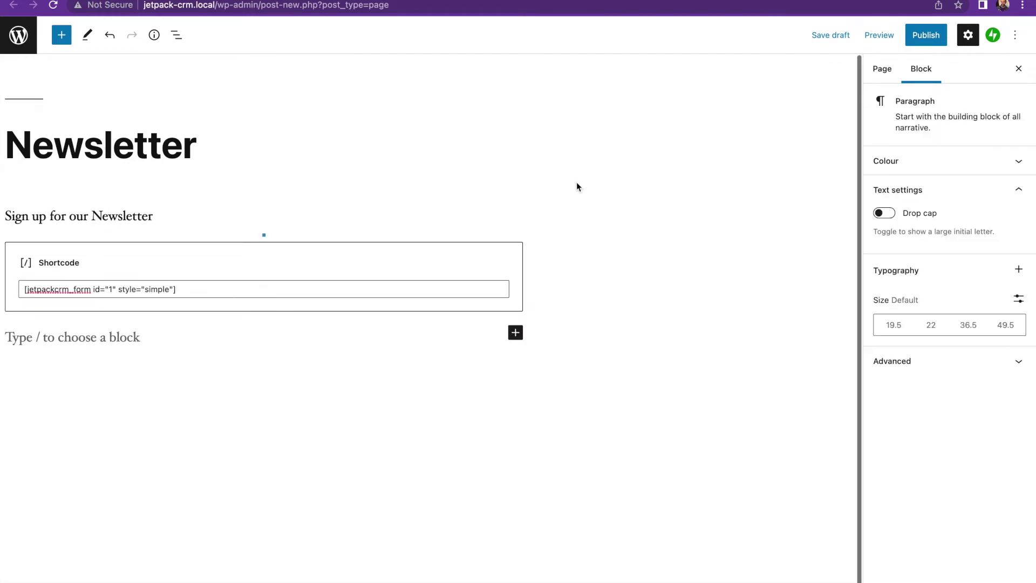
pyautogui.click(922, 39)
pyautogui.click(922, 39)
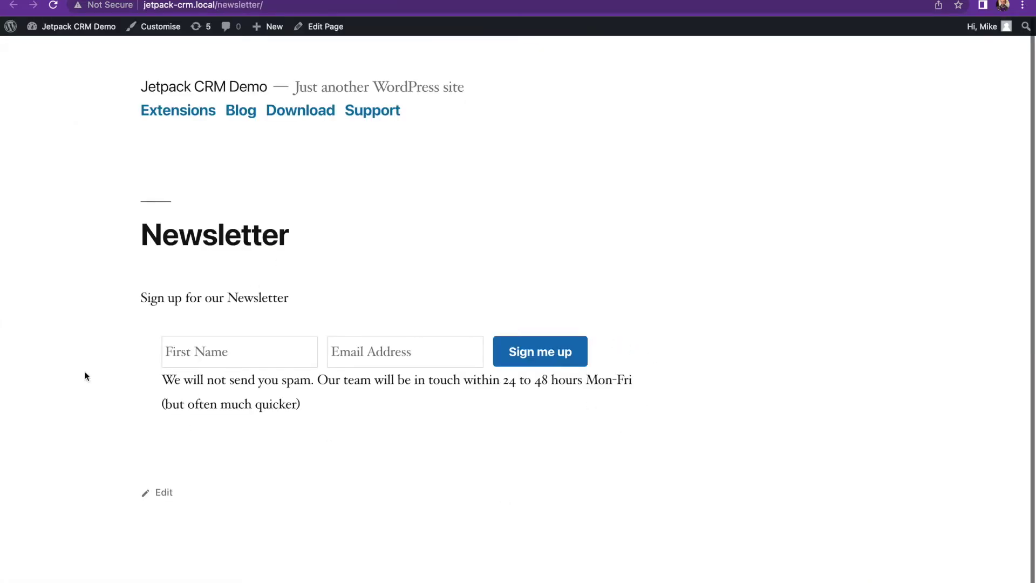
# Submit the 'Sign me up' form with a test first name and email address
pyautogui.click(243, 357)
pyautogui.write('Mike')
pyautogui.press('Tab')
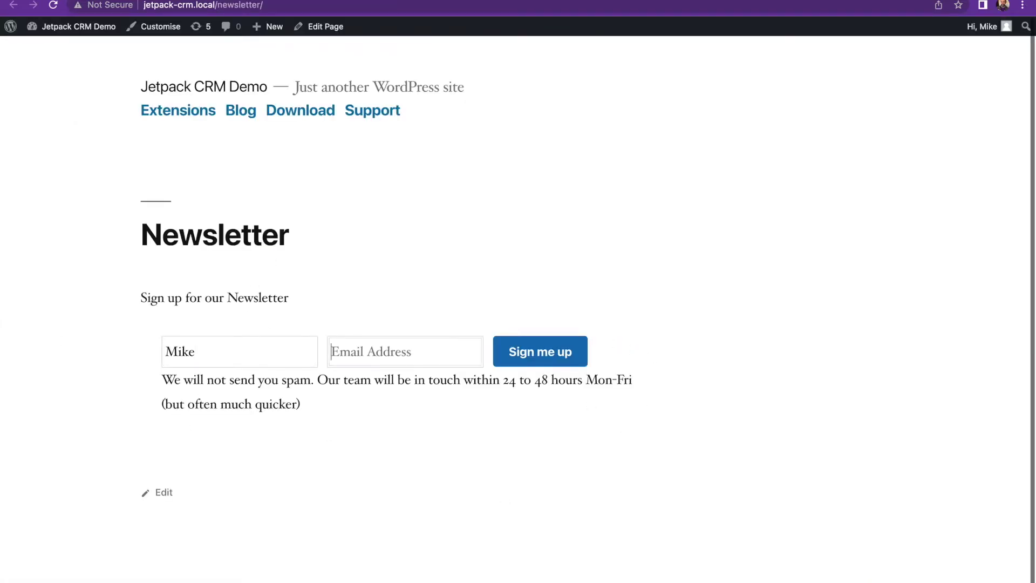
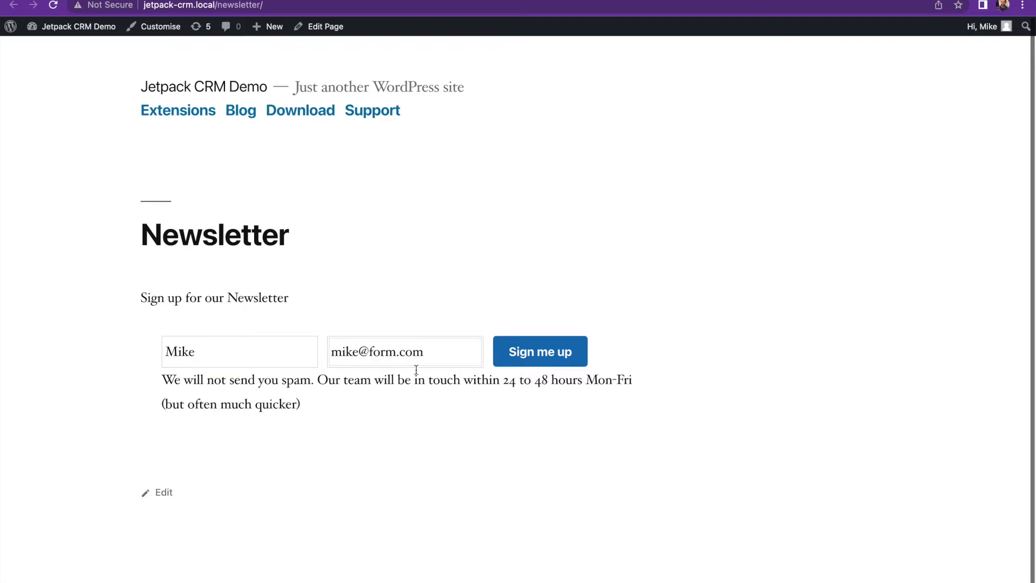
pyautogui.click(535, 363)
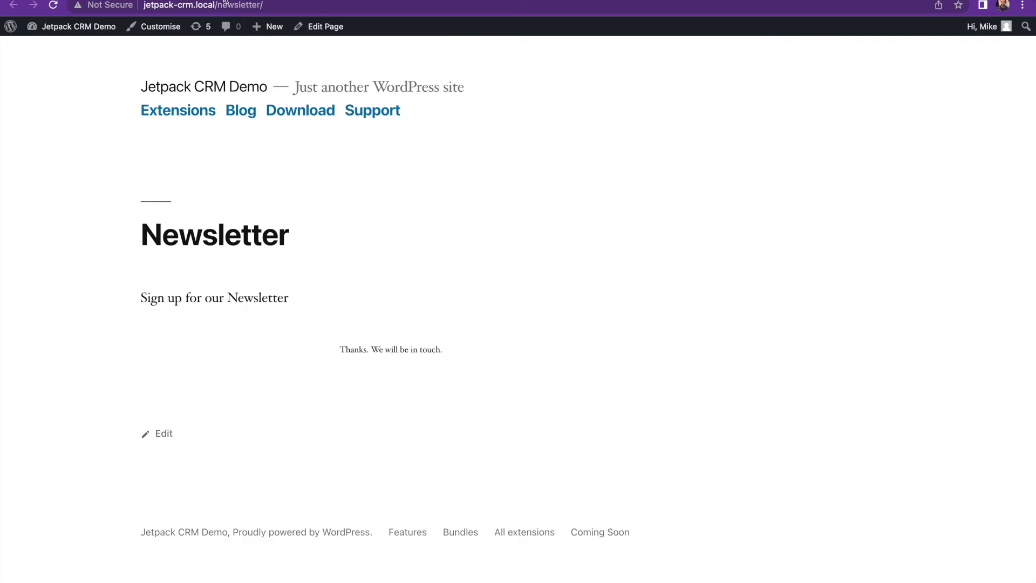
# Return to the admin tab and open the Jetpack CRM Contacts list
pyautogui.click(81, 1)
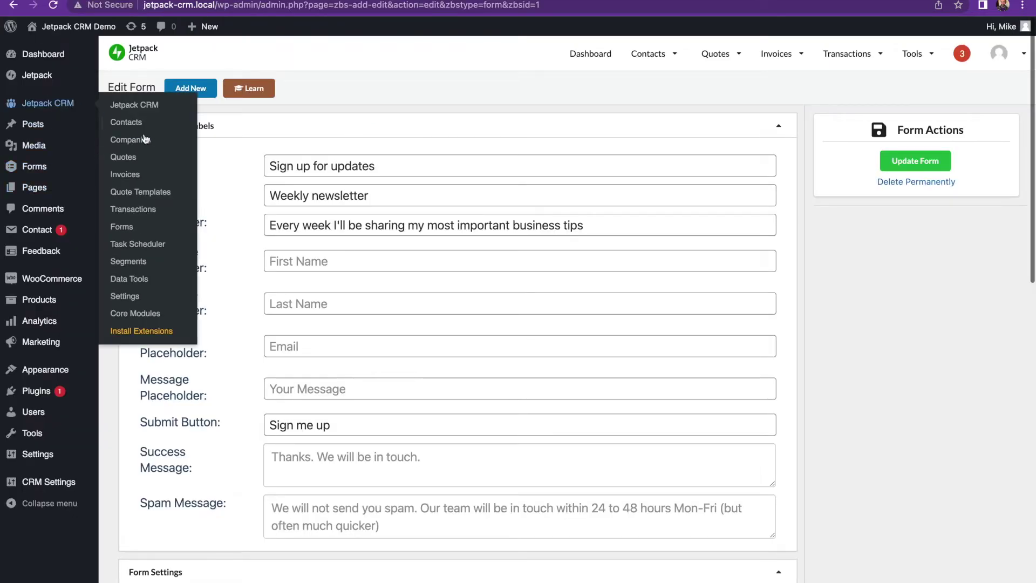
pyautogui.click(125, 122)
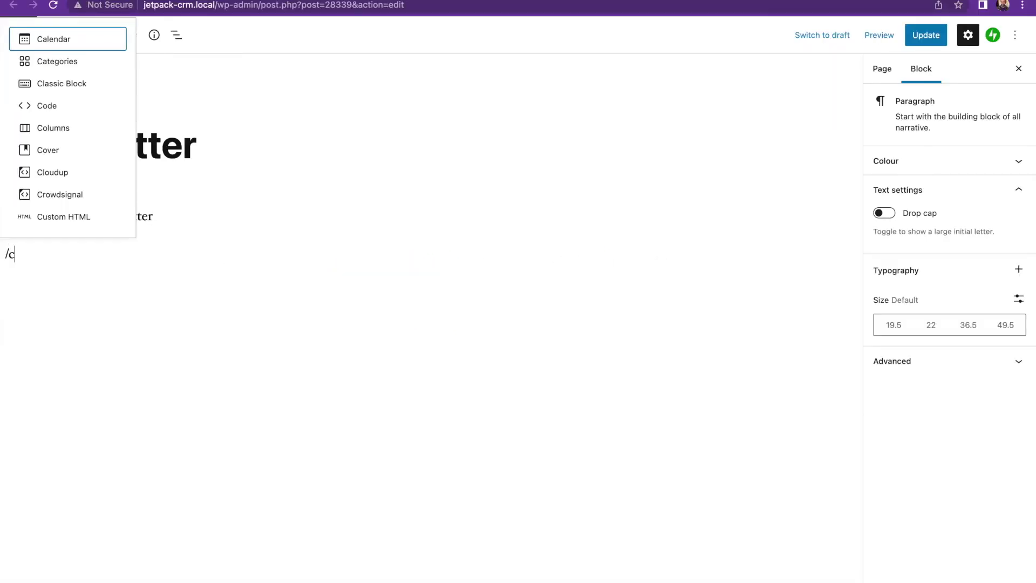
# Insert a Jetpack Contact Form block with CRM Integration switched on
pyautogui.write('on')
pyautogui.click(81, 60)
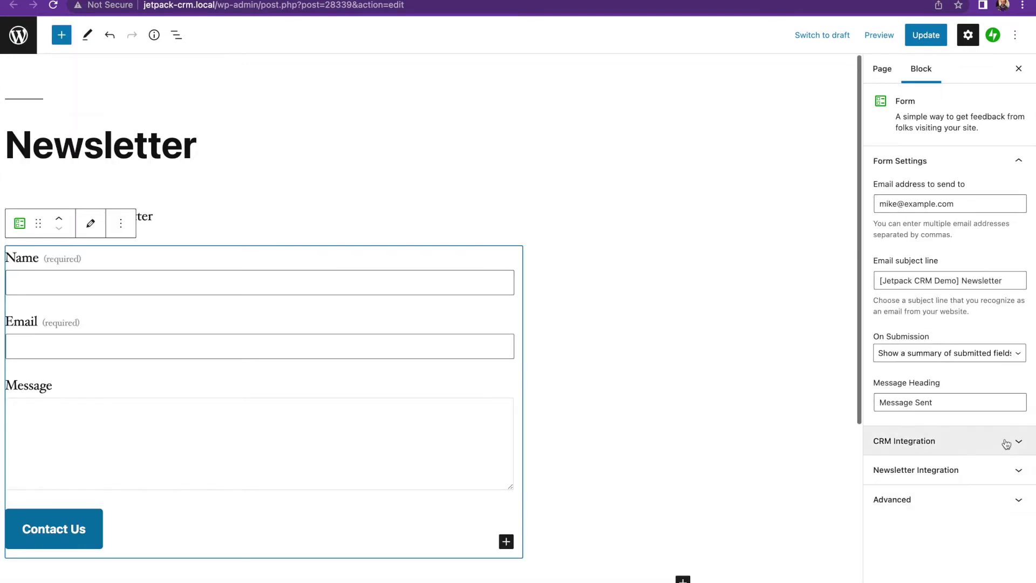
pyautogui.click(1007, 443)
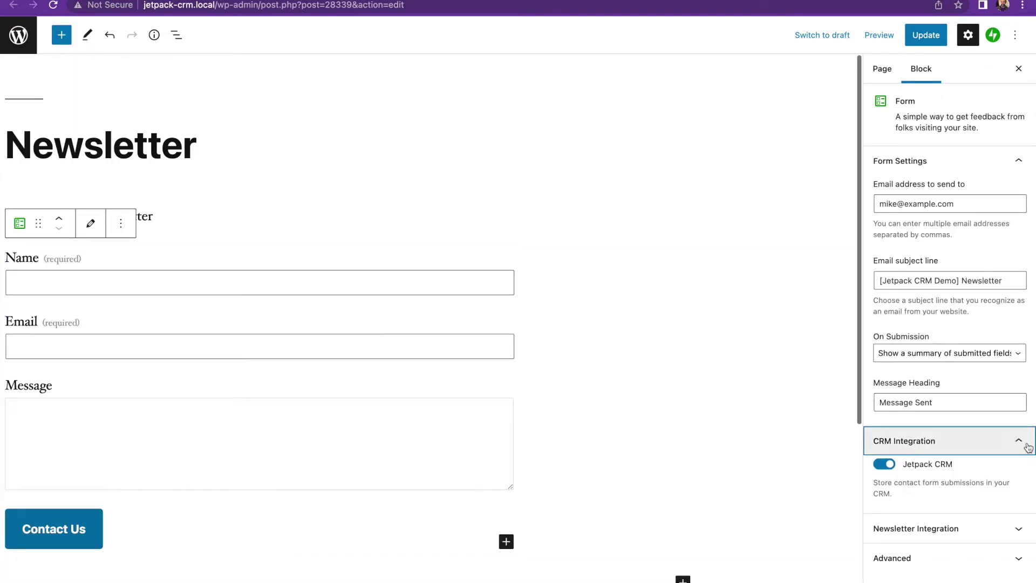
pyautogui.click(1027, 446)
pyautogui.click(530, 287)
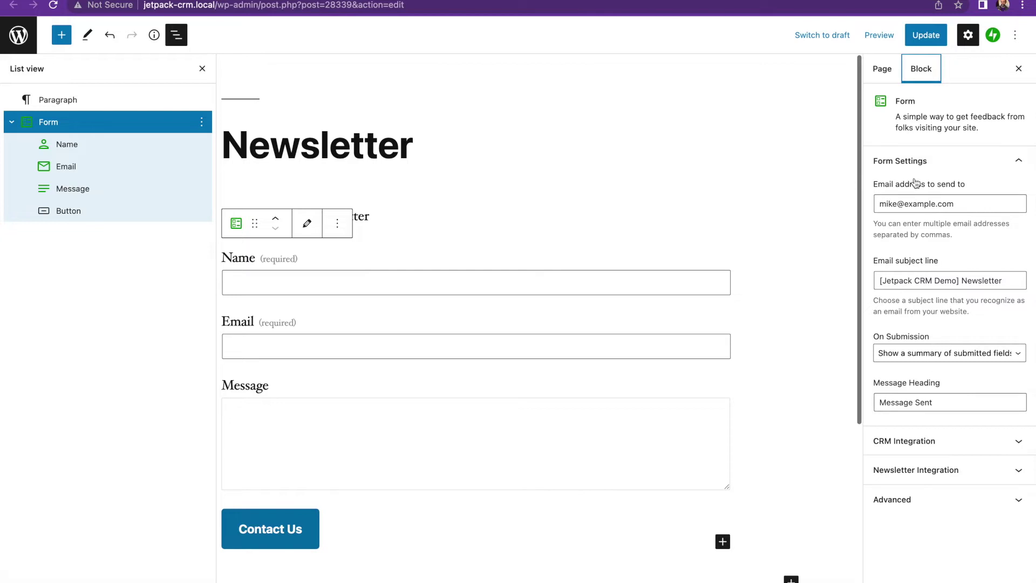
# Set On Submission to a custom text message reading 'Thanks for singing up'
pyautogui.click(974, 350)
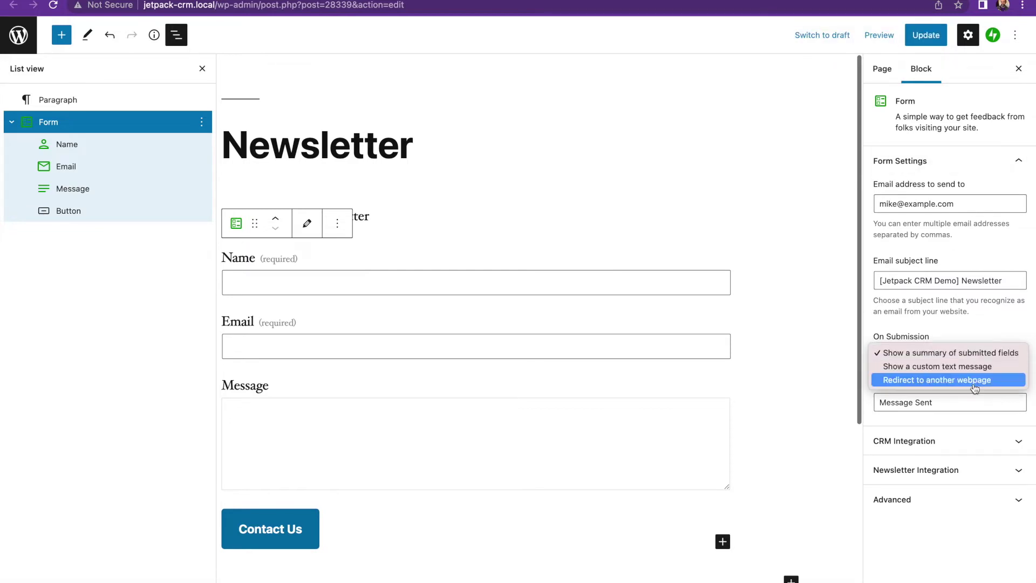
pyautogui.click(978, 367)
pyautogui.click(921, 456)
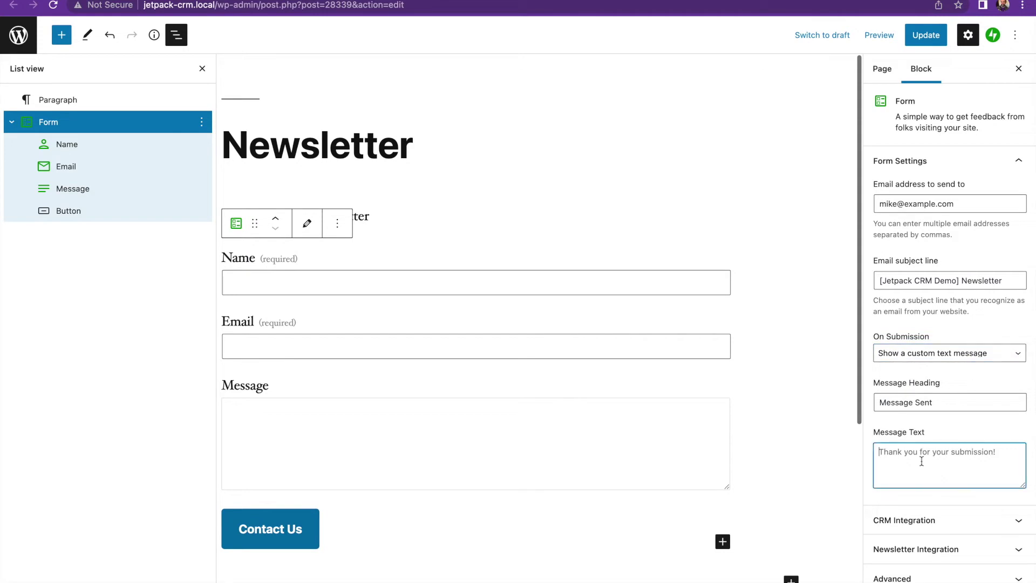
pyautogui.write('Thanks for singing up')
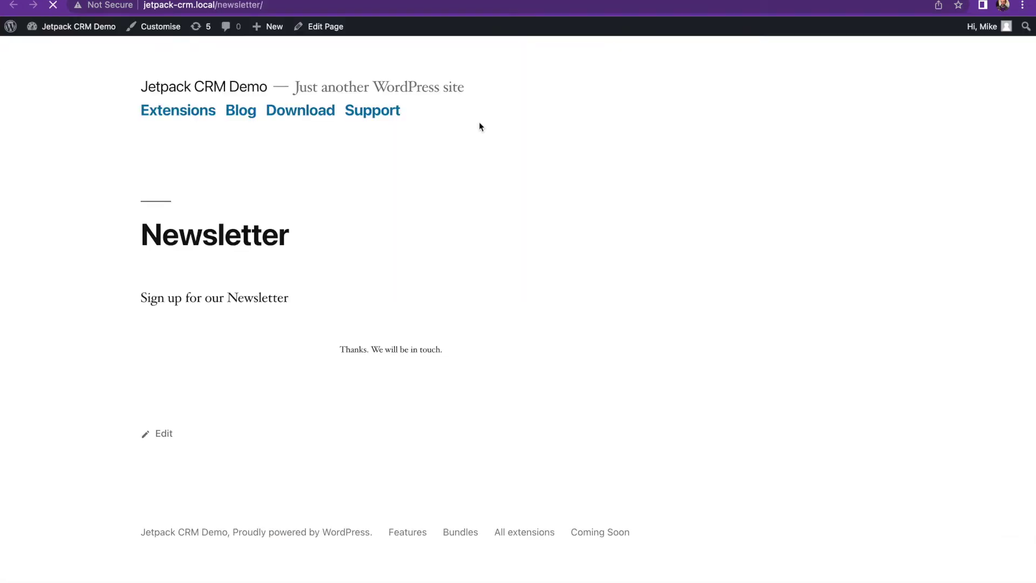
# Send the contact form with a test name, email and the message 'This is a message'
pyautogui.scroll(-5, 453, 259)
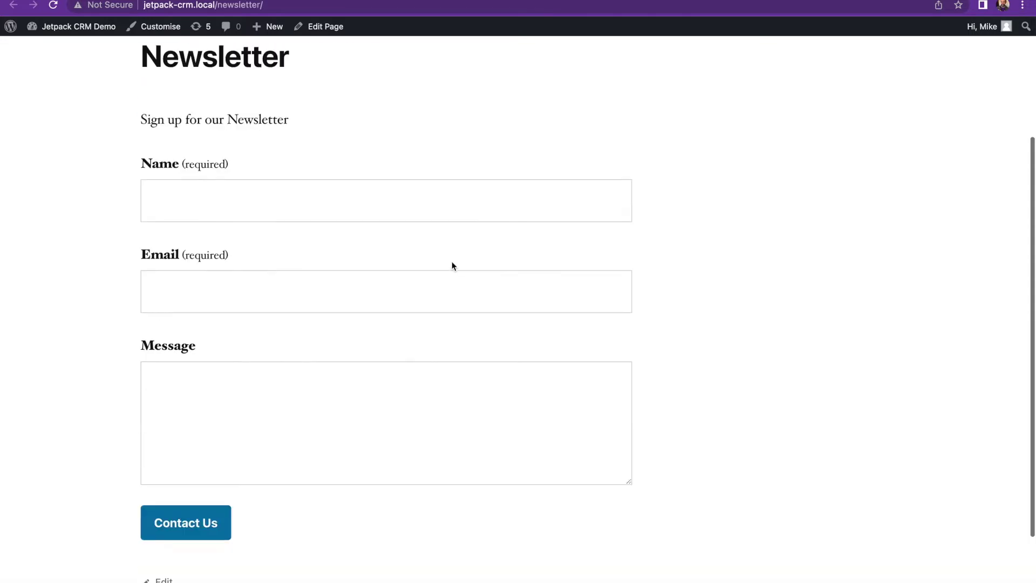
pyautogui.click(314, 184)
pyautogui.write('Ja')
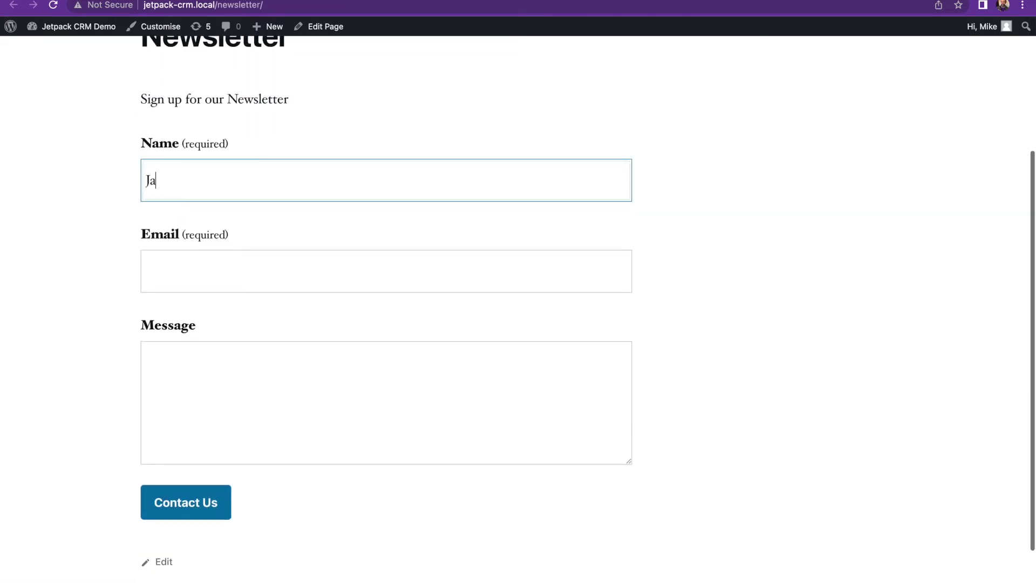
pyautogui.write('mes')
pyautogui.press('Tab')
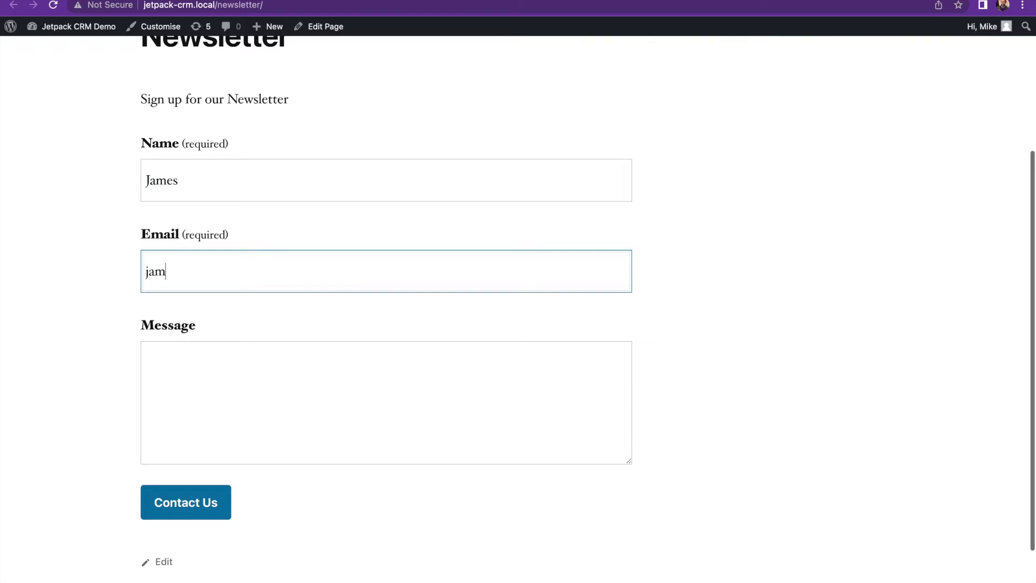
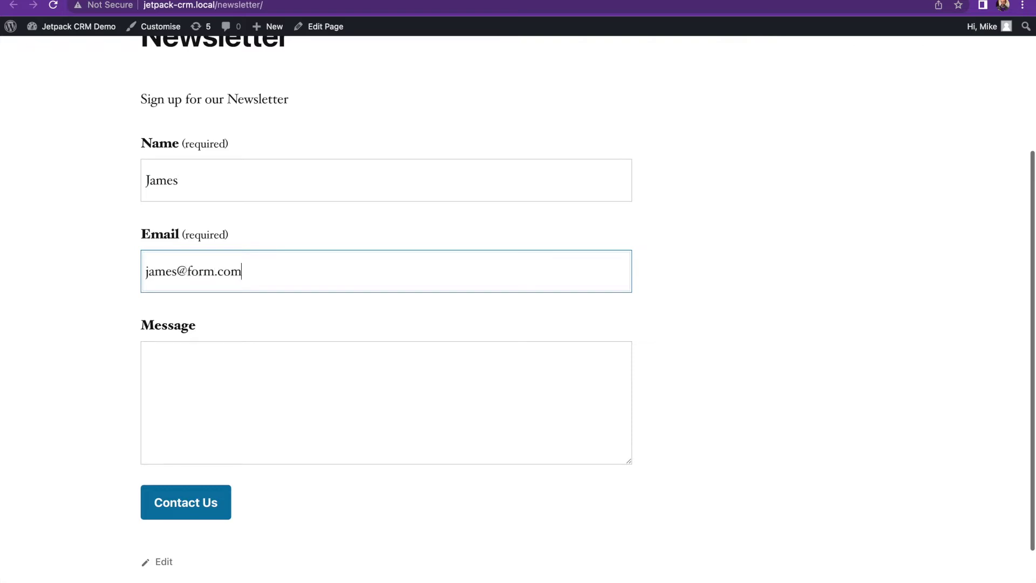
pyautogui.click(267, 389)
pyautogui.write('This is a')
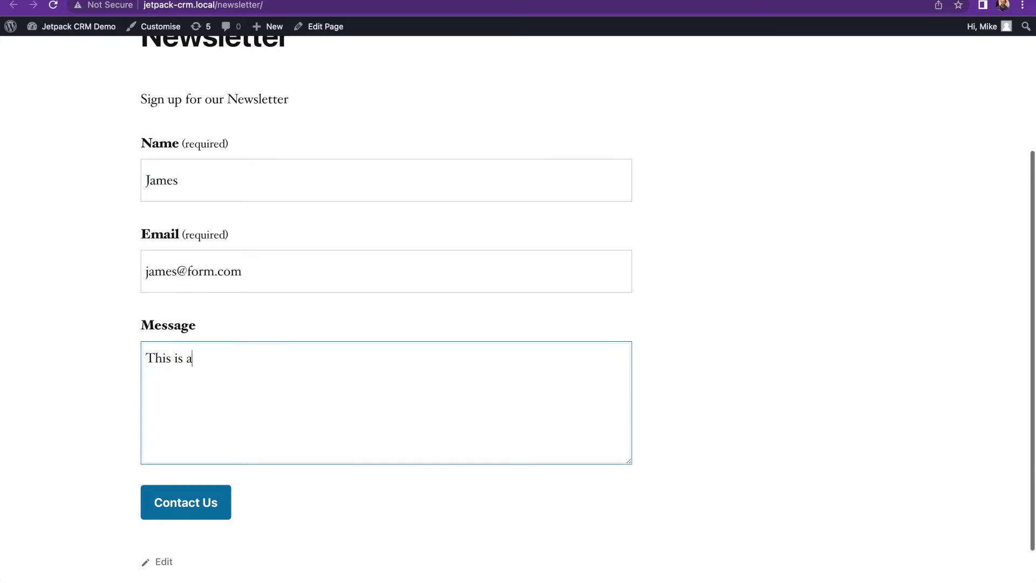
pyautogui.write(' message')
pyautogui.click(183, 510)
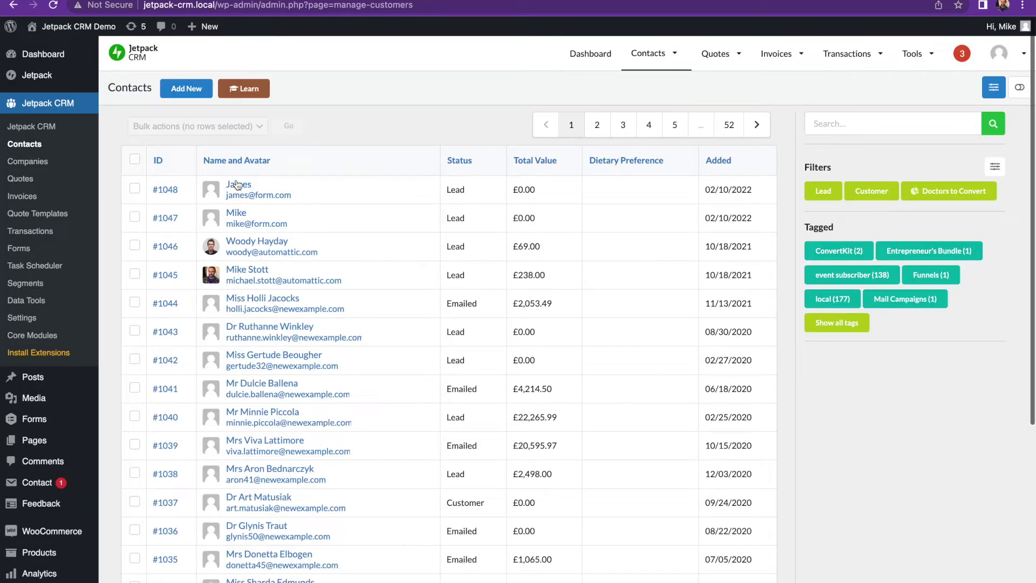
# Open the newest lead's record and check its Jetpack Contact Form source
pyautogui.click(245, 186)
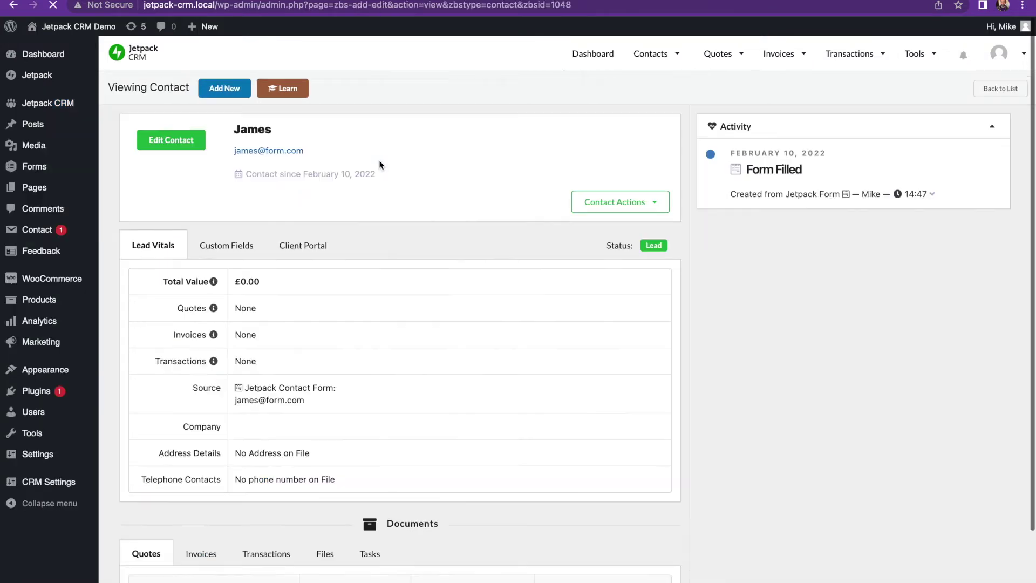
pyautogui.moveTo(351, 416); pyautogui.dragTo(237, 414)
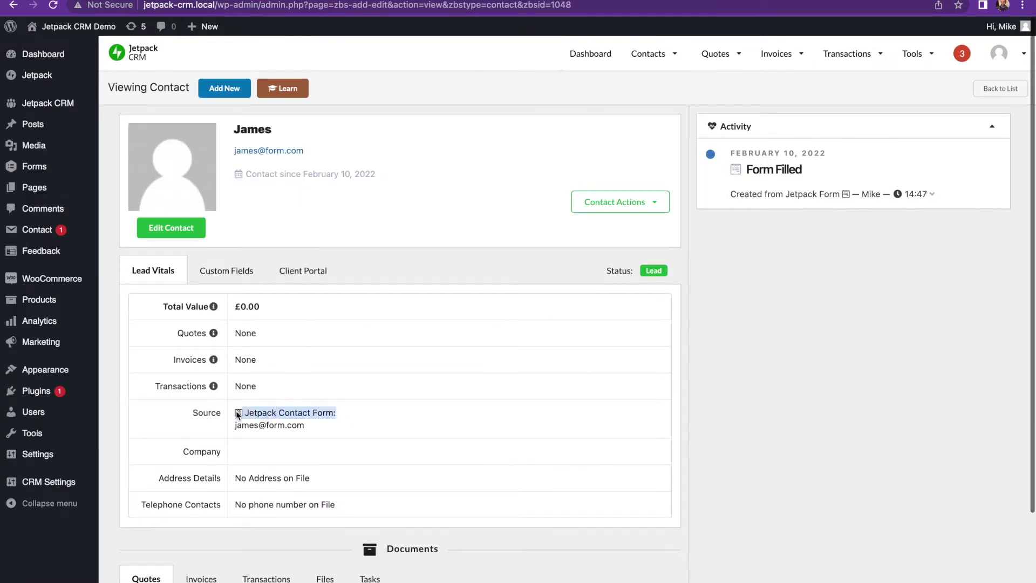
pyautogui.click(356, 417)
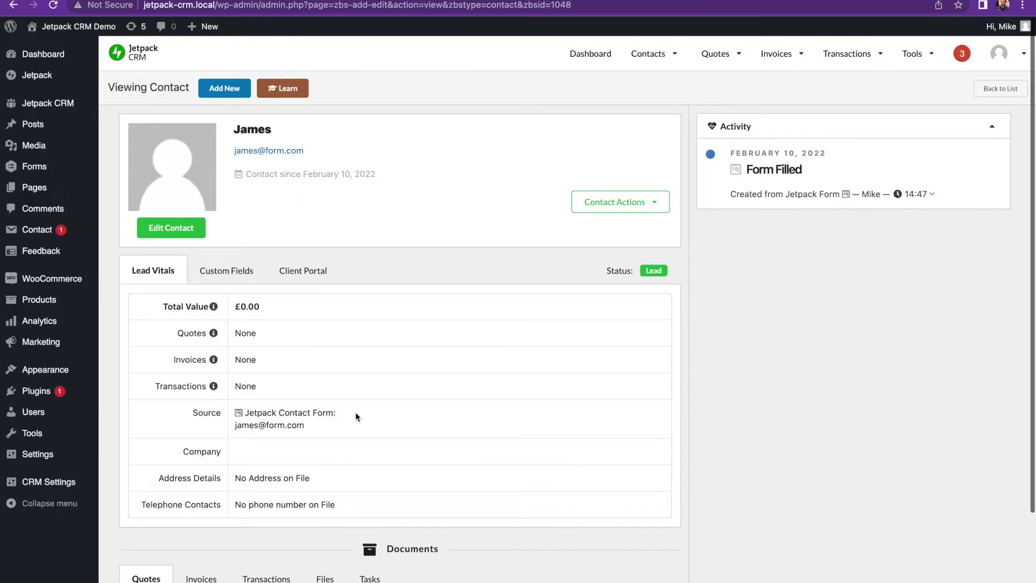
# Expand the Form Filled activity to confirm it came from the Newsletter page
pyautogui.click(933, 195)
pyautogui.moveTo(941, 220); pyautogui.dragTo(737, 209)
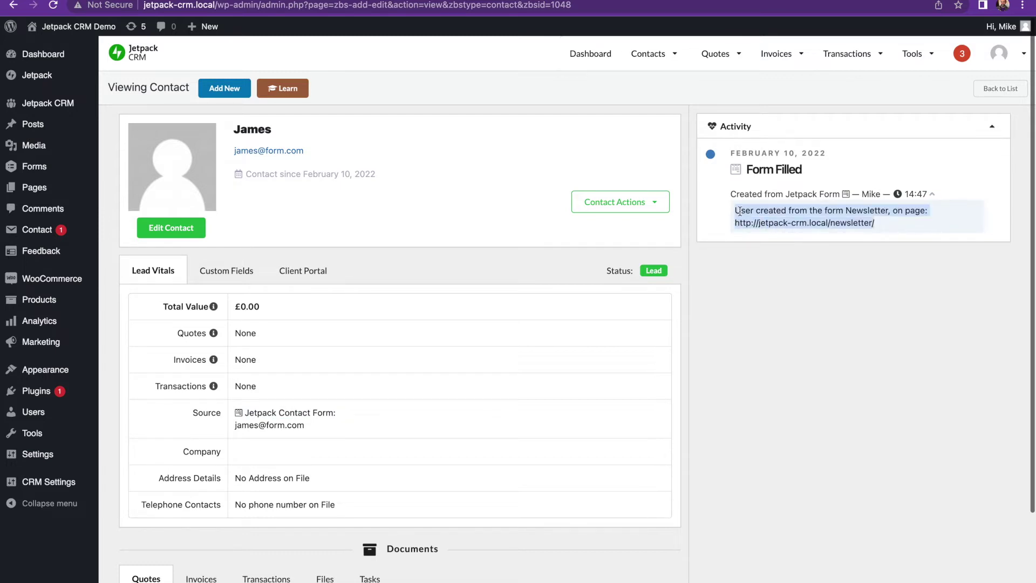
pyautogui.click(888, 275)
pyautogui.scroll(-3, 554, 325)
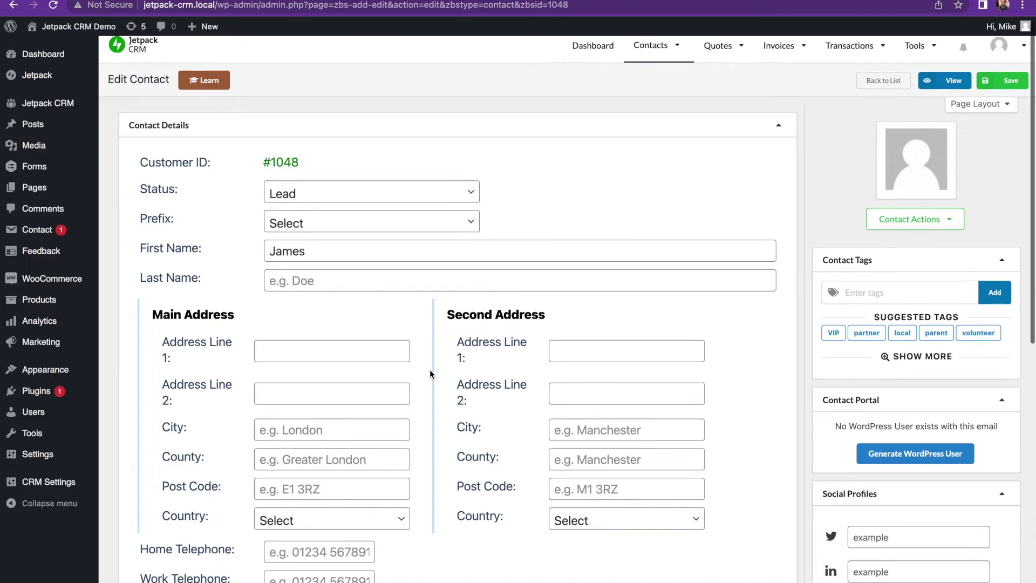
pyautogui.scroll(-8, 429, 369)
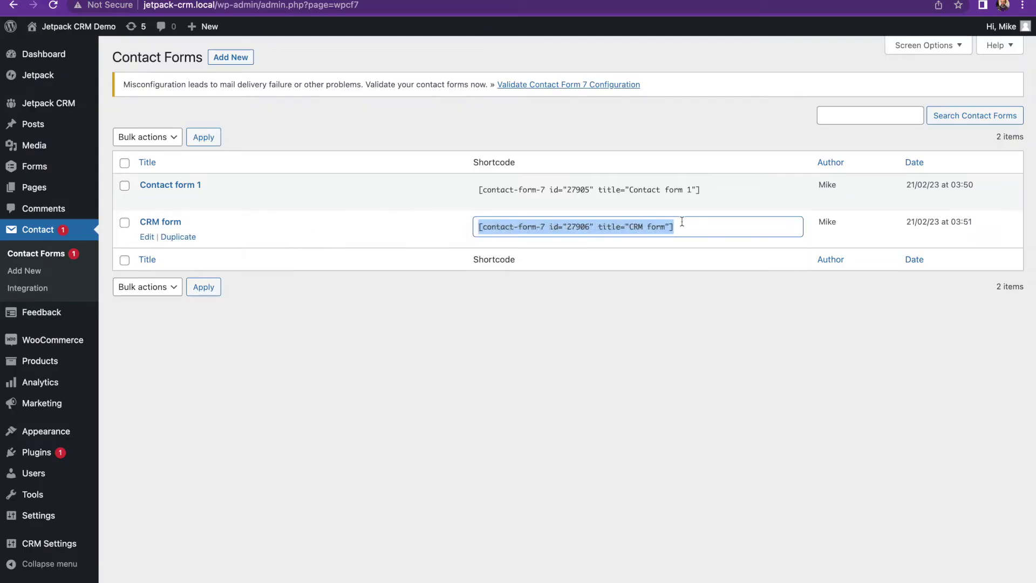
# Select the CRM form's Contact Form 7 shortcode in the Contact Forms list
pyautogui.moveTo(682, 221); pyautogui.dragTo(441, 231)
pyautogui.click(390, 135)
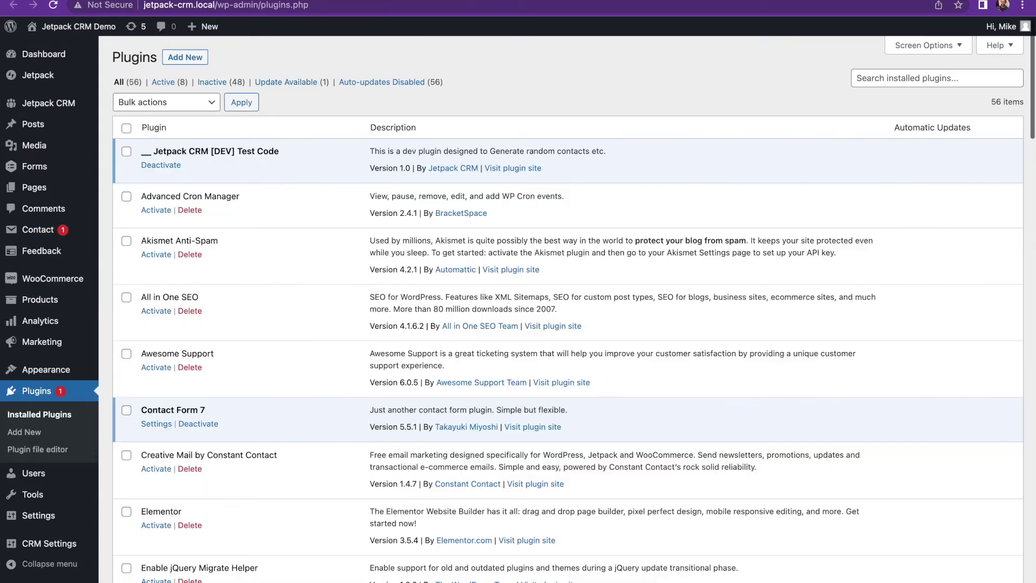
pyautogui.scroll(-5, 364, 269)
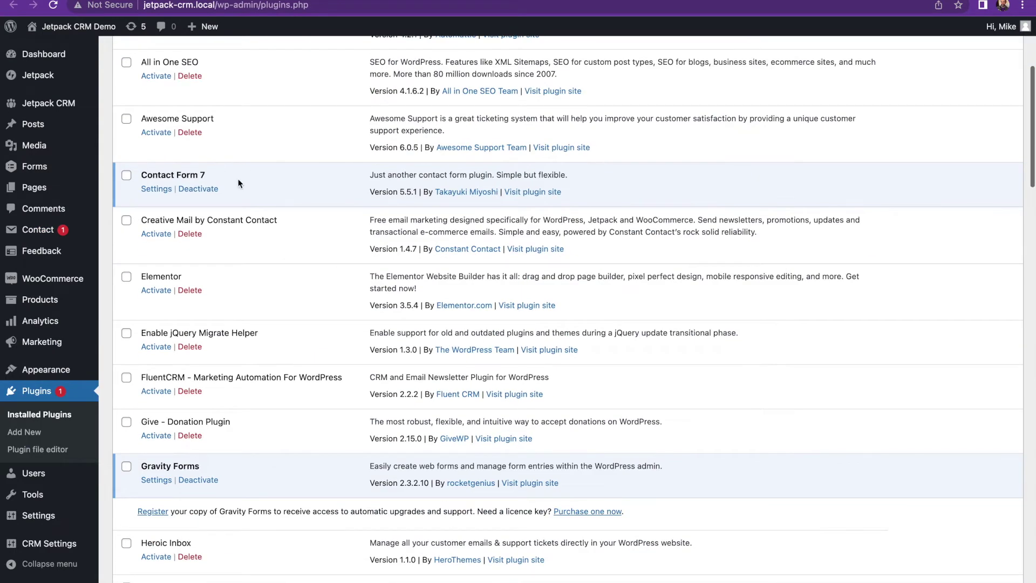
# Activate the Jetpack CRM Extension: Contact Form 7 Connector plugin
pyautogui.scroll(-15, 393, 241)
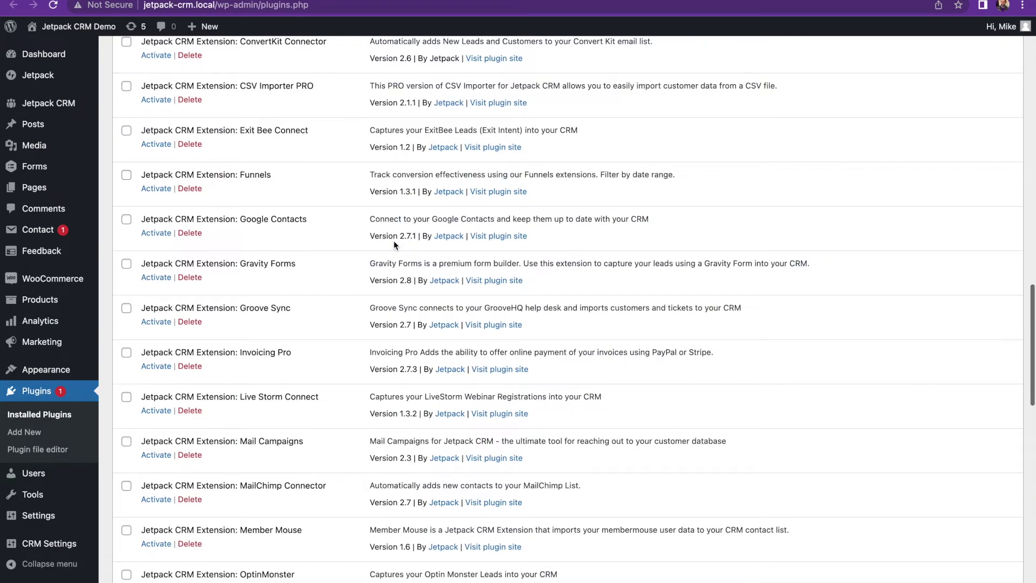
pyautogui.scroll(3, 230, 163)
pyautogui.click(155, 163)
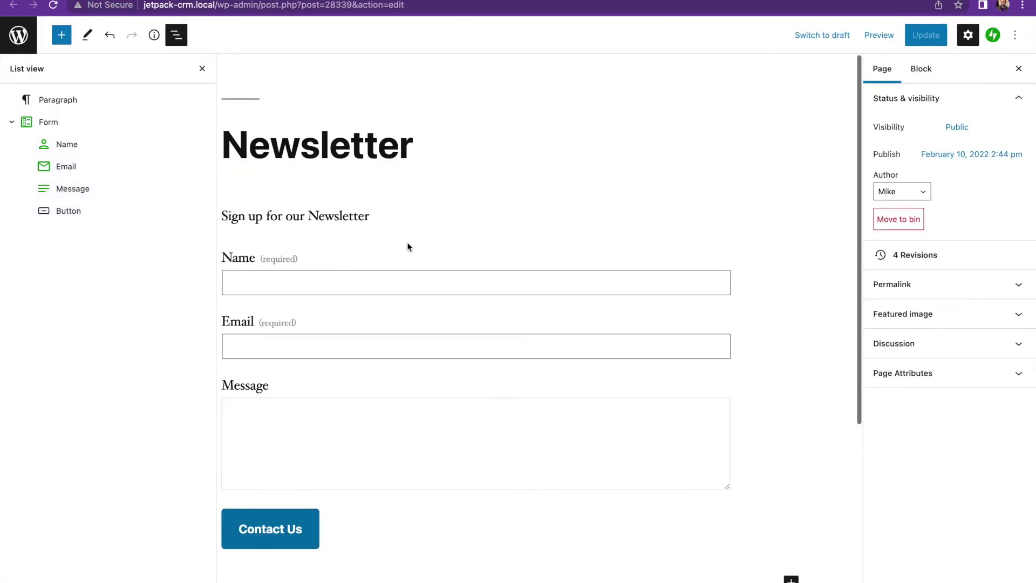
# Replace the old form block with a Contact Form 7 block showing the CRM form
pyautogui.click(407, 247)
pyautogui.press('BackSpace')
pyautogui.write('/con')
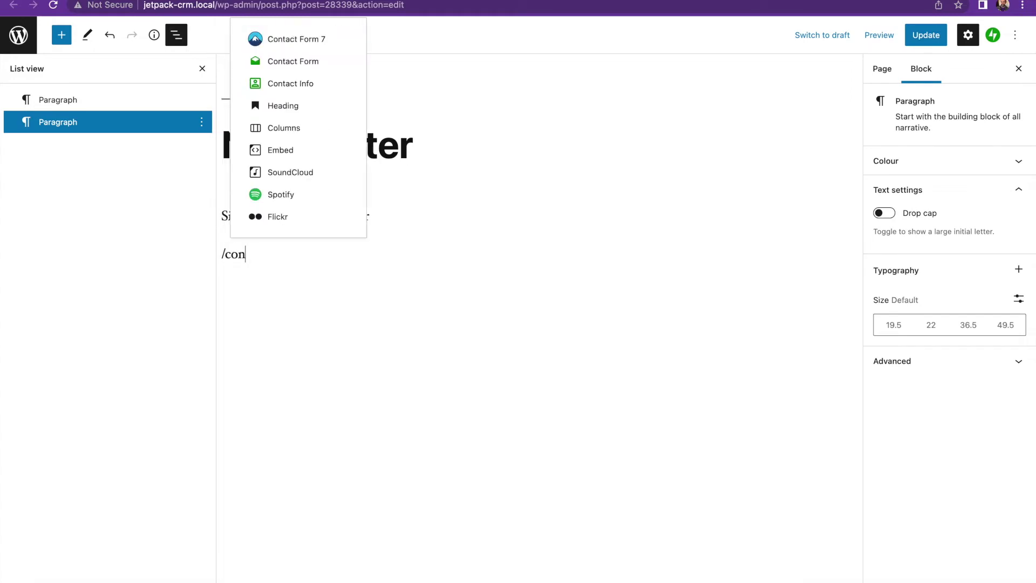
pyautogui.click(315, 39)
pyautogui.click(270, 319)
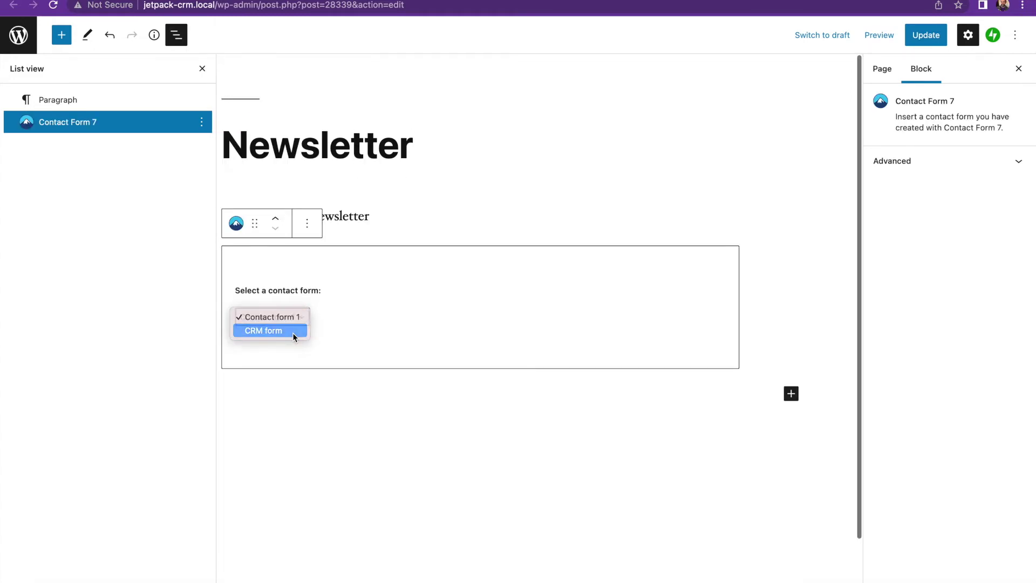
pyautogui.click(294, 334)
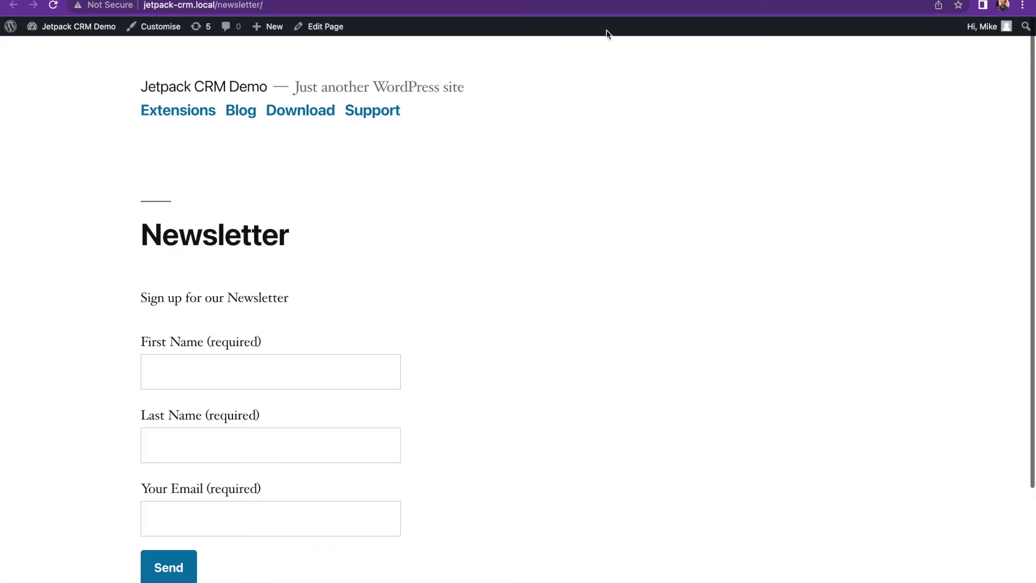
# Submit the live Newsletter form with a test first name, last name and email
pyautogui.scroll(-3, 459, 265)
pyautogui.click(235, 245)
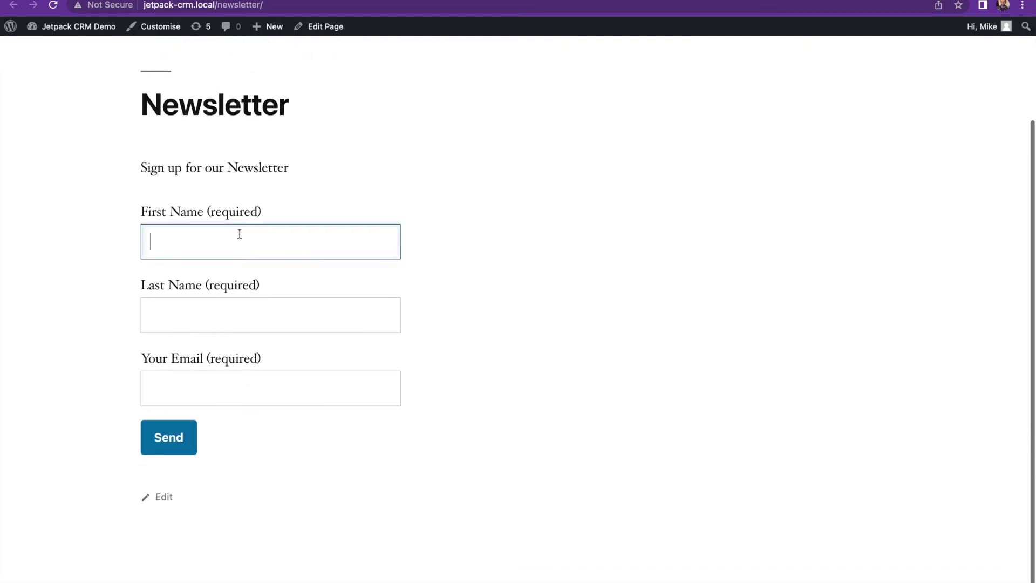
pyautogui.press('Tab')
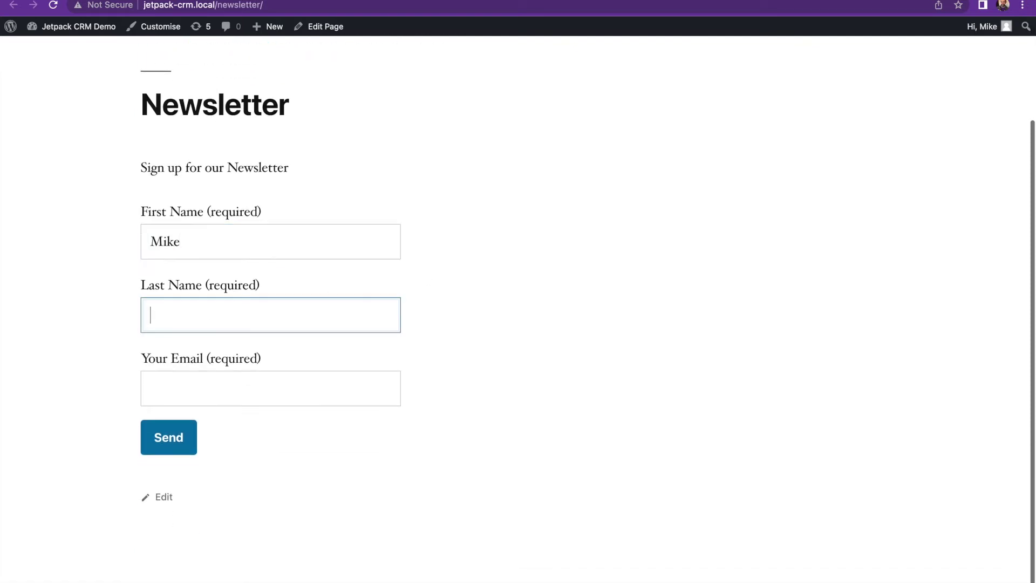
pyautogui.press('Tab')
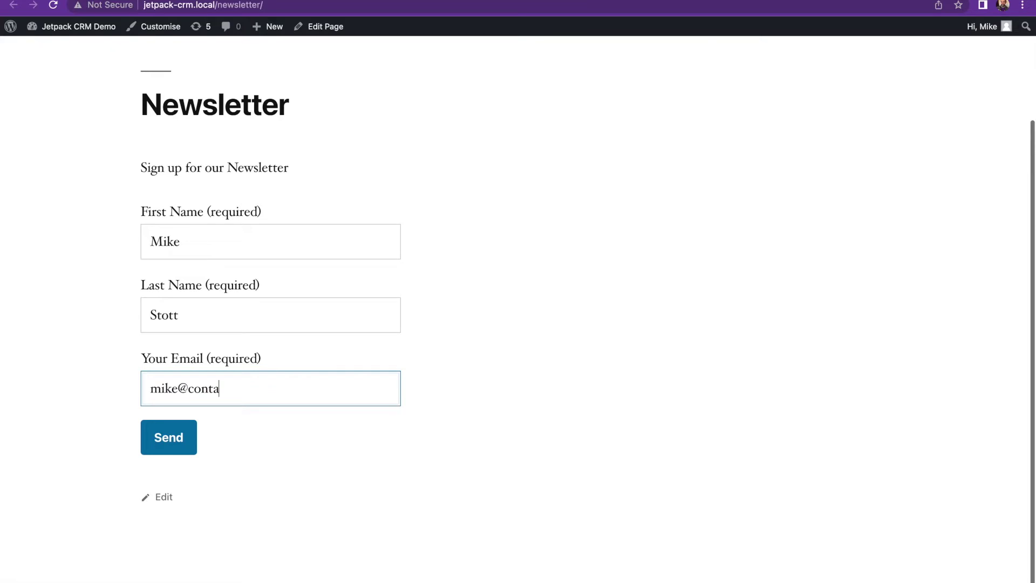
pyautogui.press('Return')
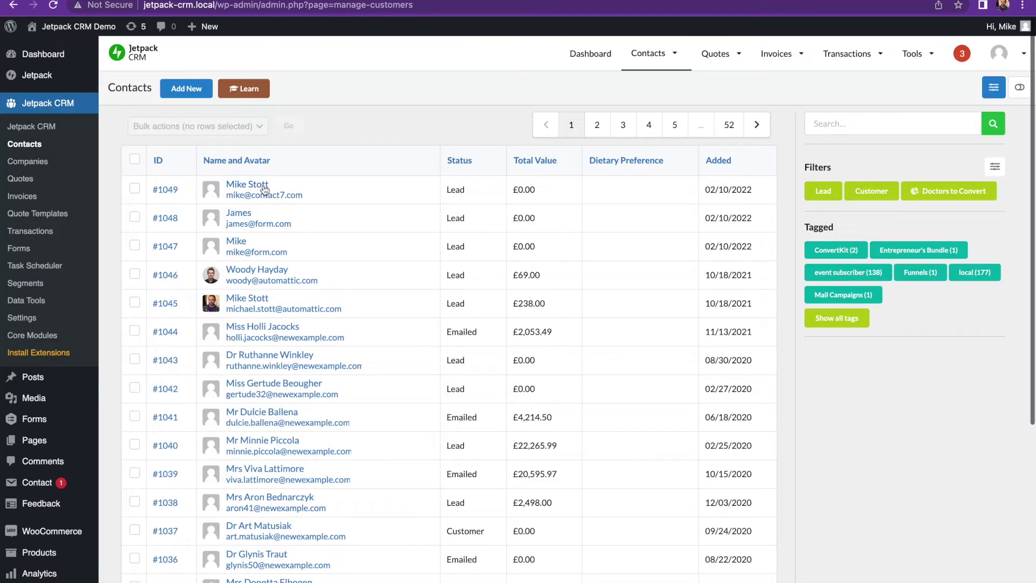
# Open the new contact's record, check its Contact Form 7 source and expand the Created activity entry
pyautogui.click(258, 186)
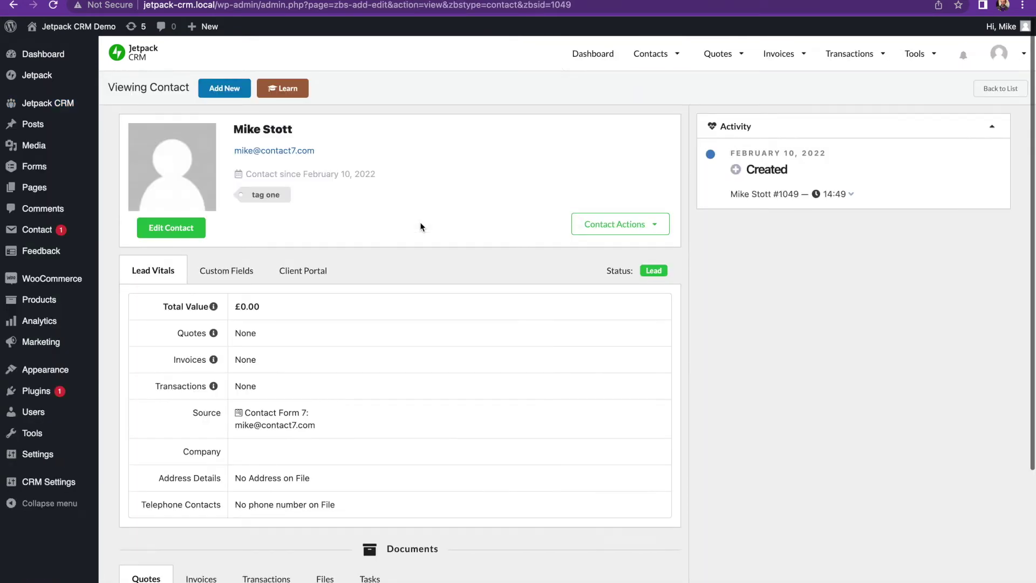
pyautogui.moveTo(340, 418); pyautogui.dragTo(238, 412)
pyautogui.click(316, 419)
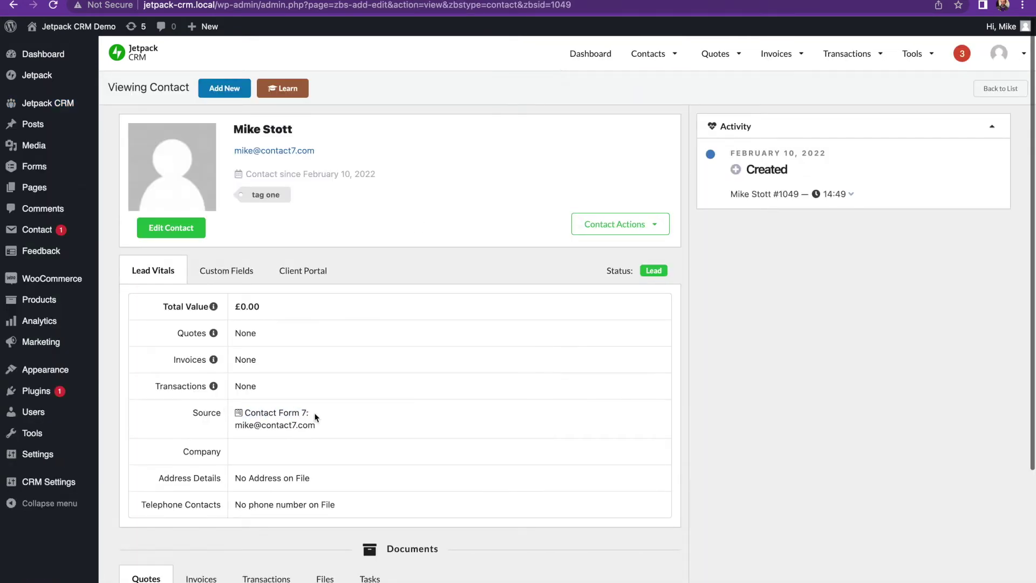
pyautogui.click(851, 194)
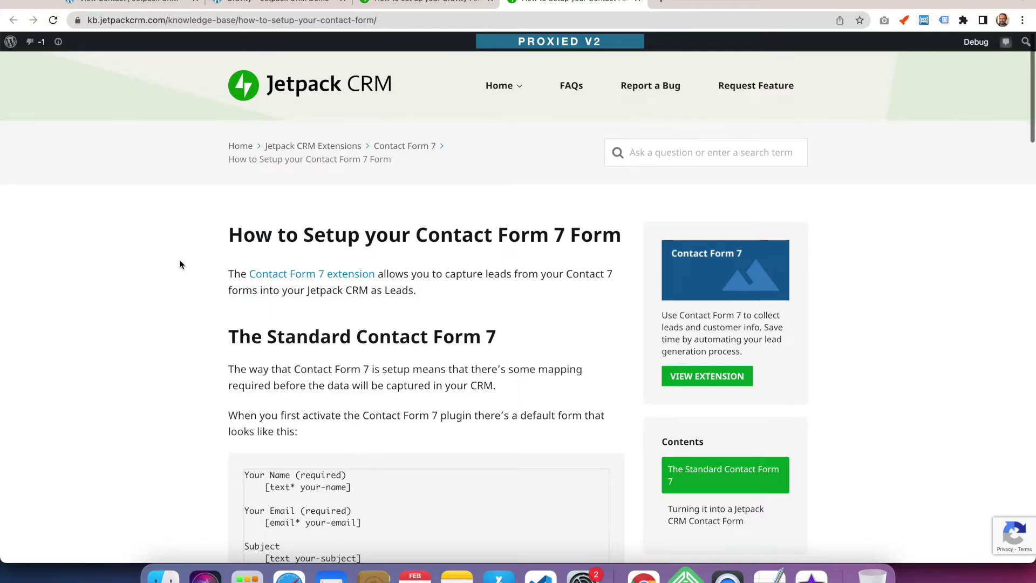
pyautogui.scroll(-1, 180, 261)
pyautogui.scroll(-3, 180, 265)
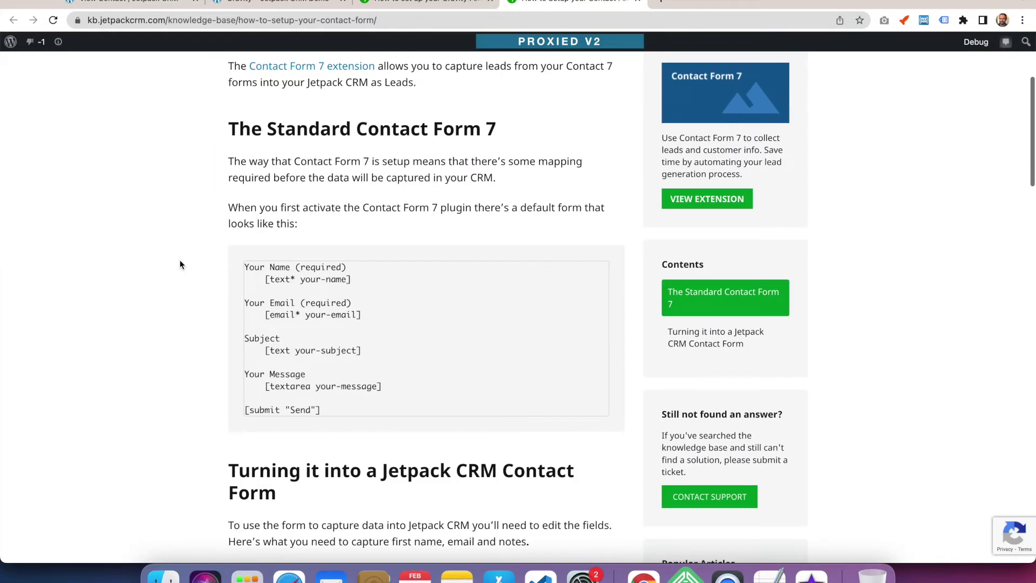
pyautogui.scroll(-18, 180, 265)
pyautogui.scroll(-8, 180, 264)
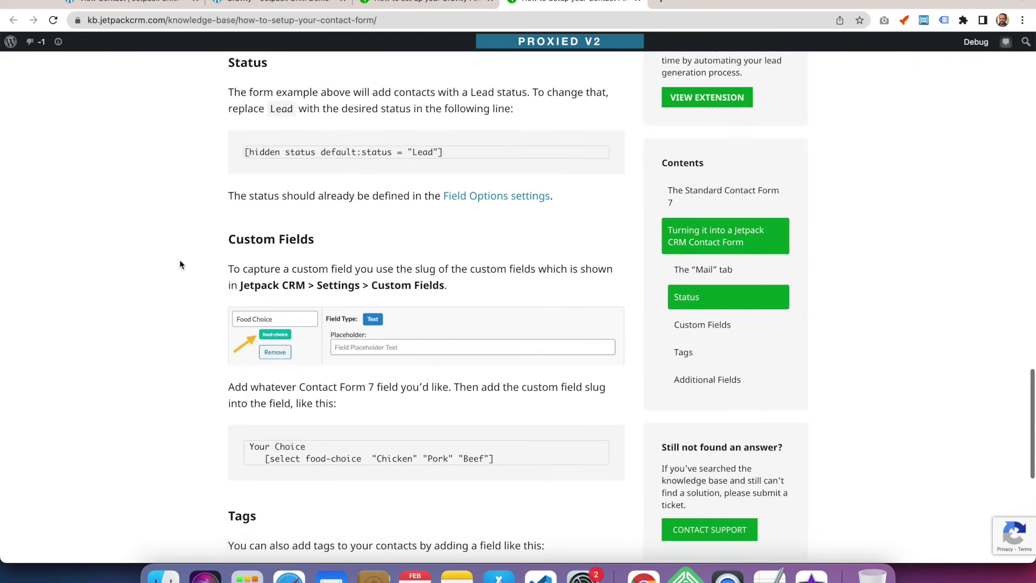
pyautogui.scroll(1, 179, 264)
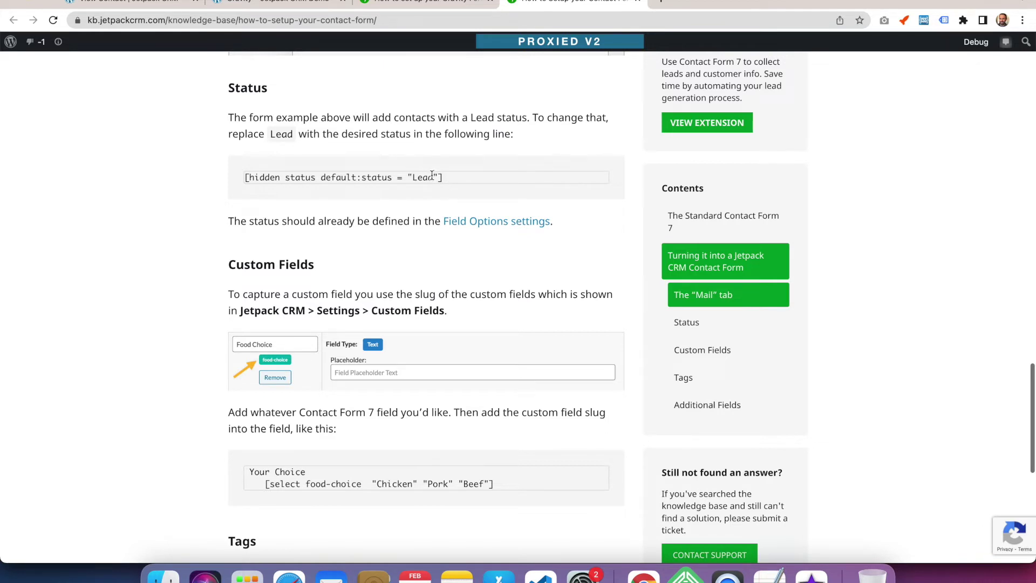
pyautogui.scroll(-1, 432, 176)
pyautogui.scroll(-5, 432, 175)
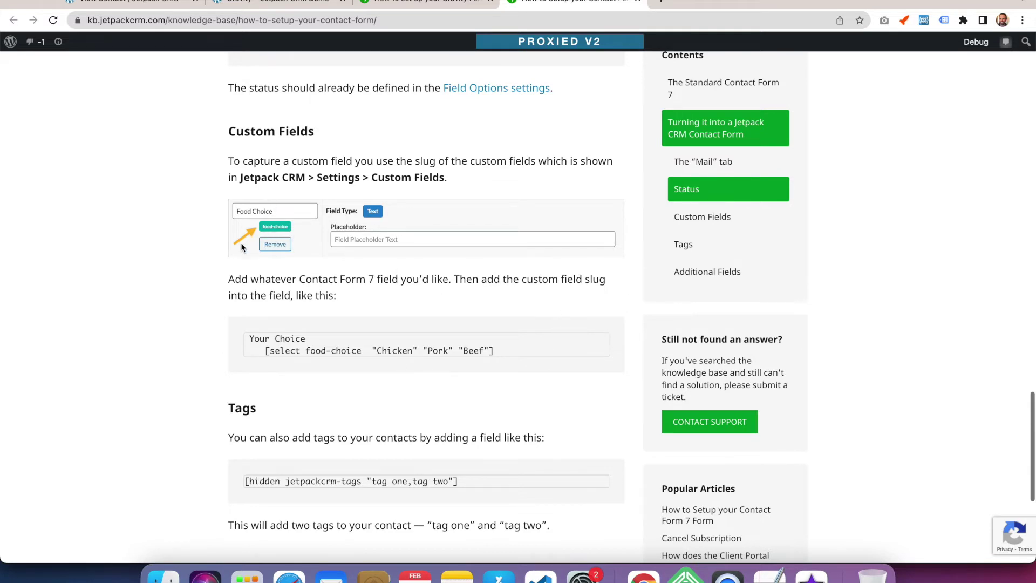
pyautogui.scroll(-5, 241, 248)
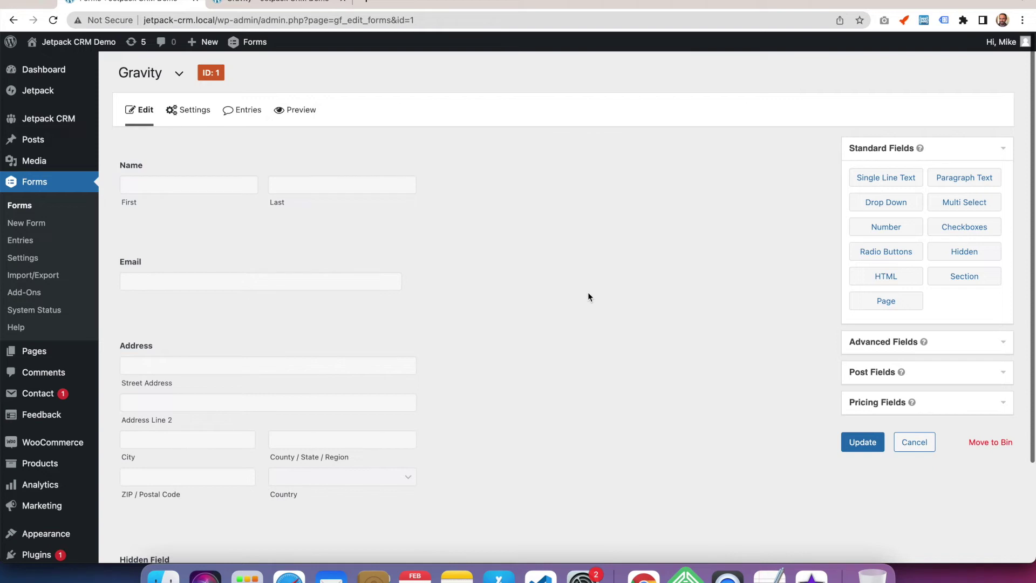
# Review the Gravity form's Hidden field with default value jetpackcrm-add below the address fields
pyautogui.scroll(-3, 587, 293)
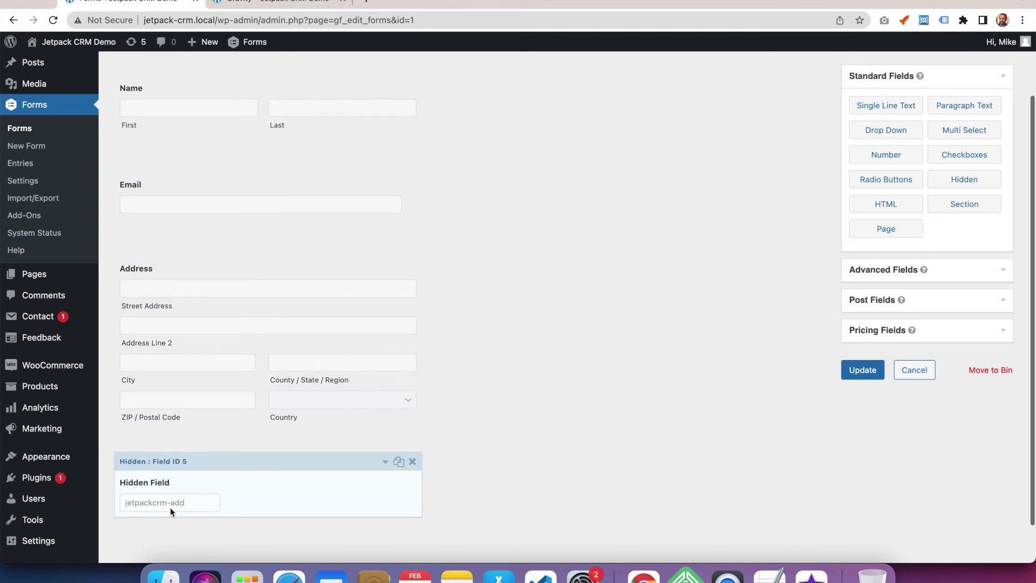
pyautogui.scroll(3, 388, 502)
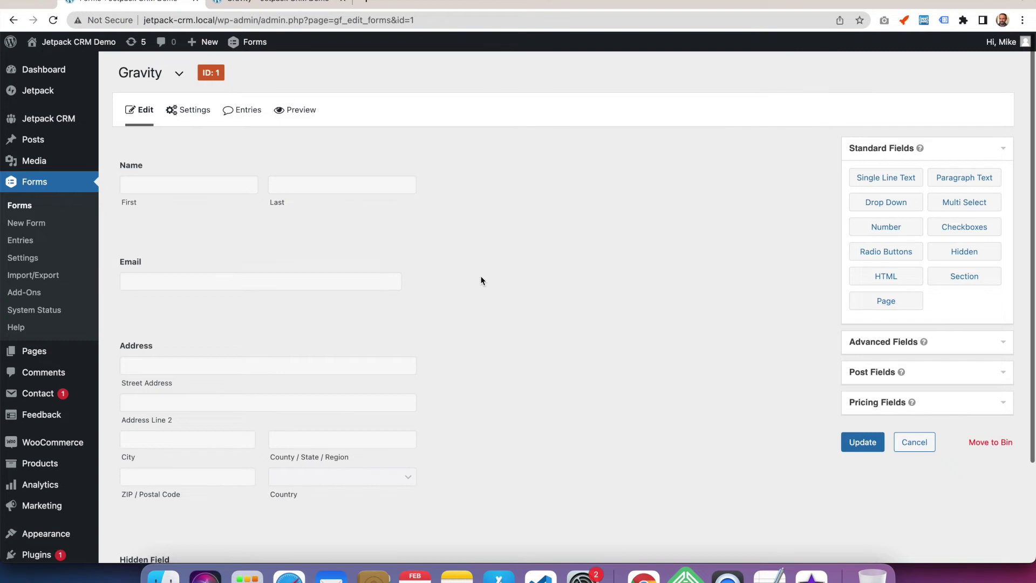
pyautogui.scroll(-3, 480, 281)
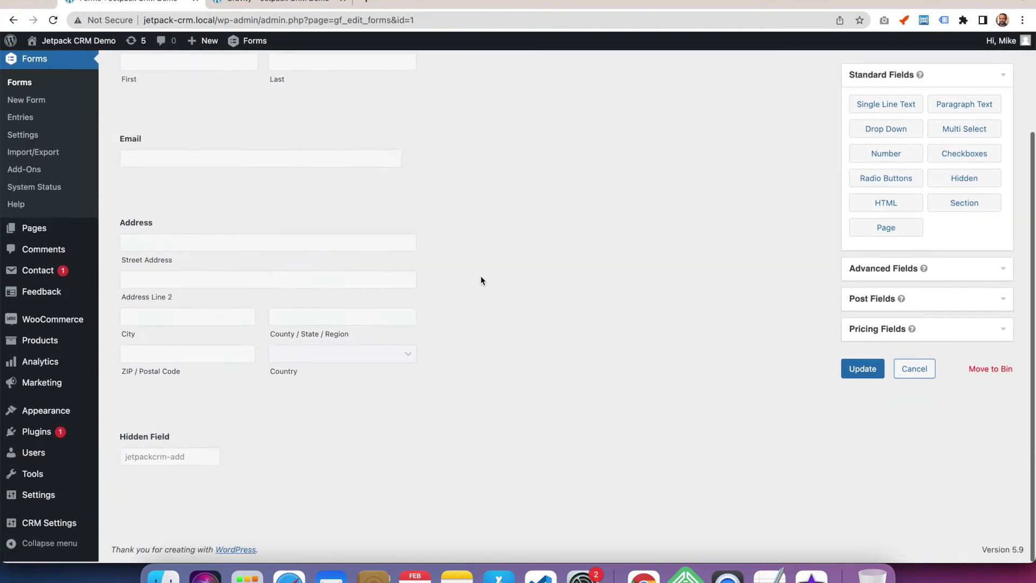
pyautogui.moveTo(276, 431)
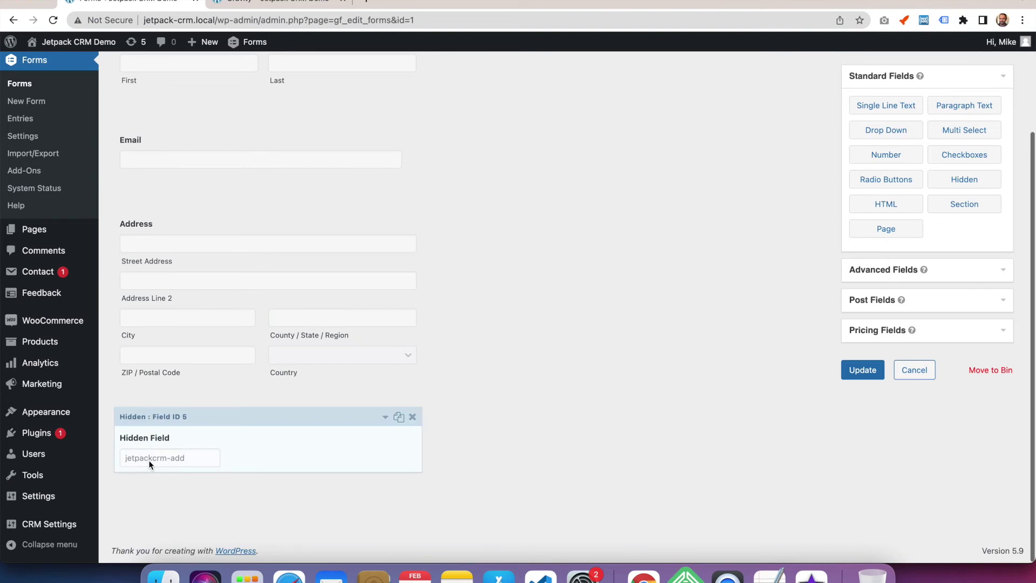
pyautogui.scroll(3, 265, 463)
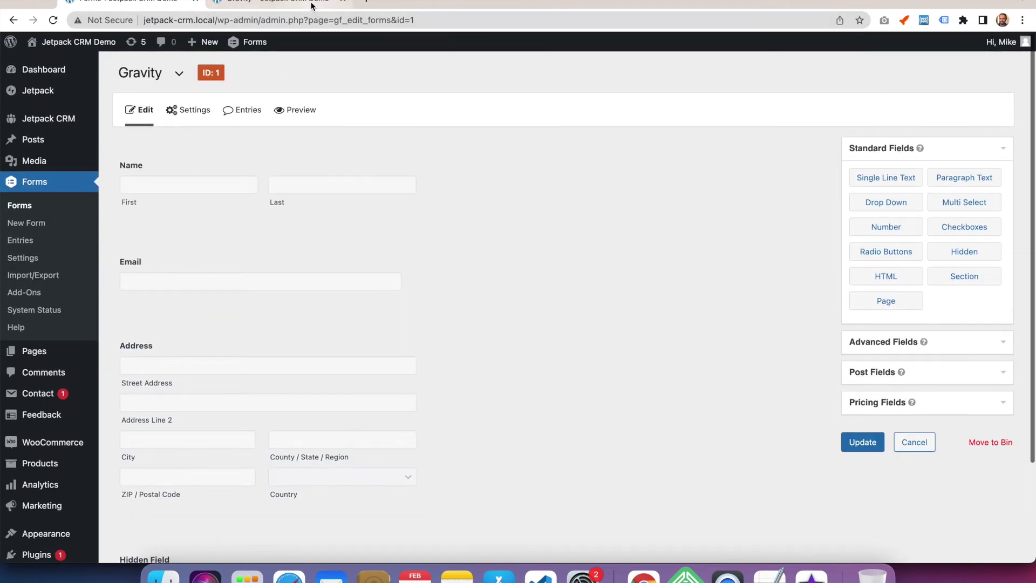
# On the live Gravity form page, enter the test contact's first name, last name and email
pyautogui.click(291, 8)
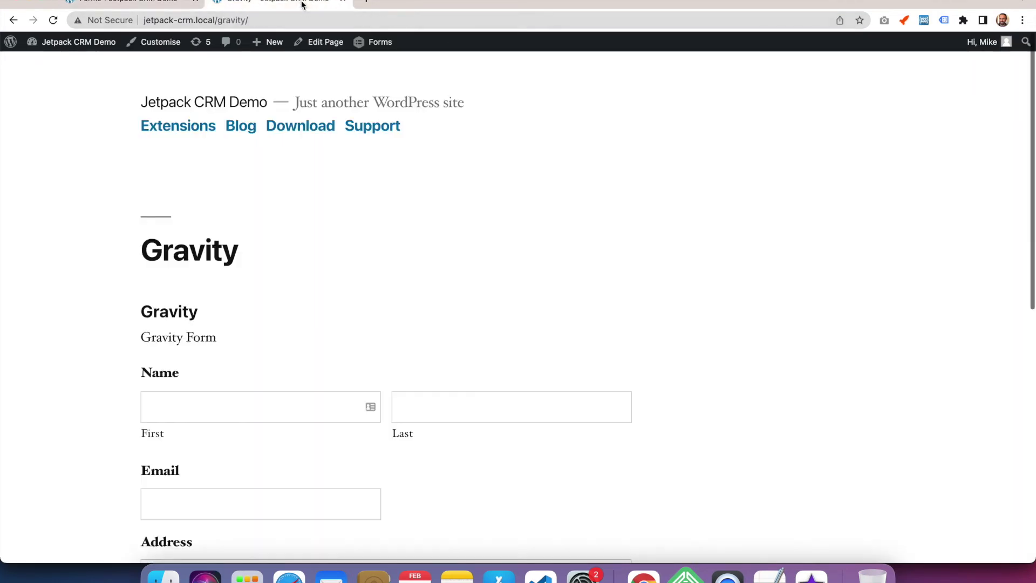
pyautogui.scroll(-7, 400, 203)
pyautogui.scroll(4, 400, 203)
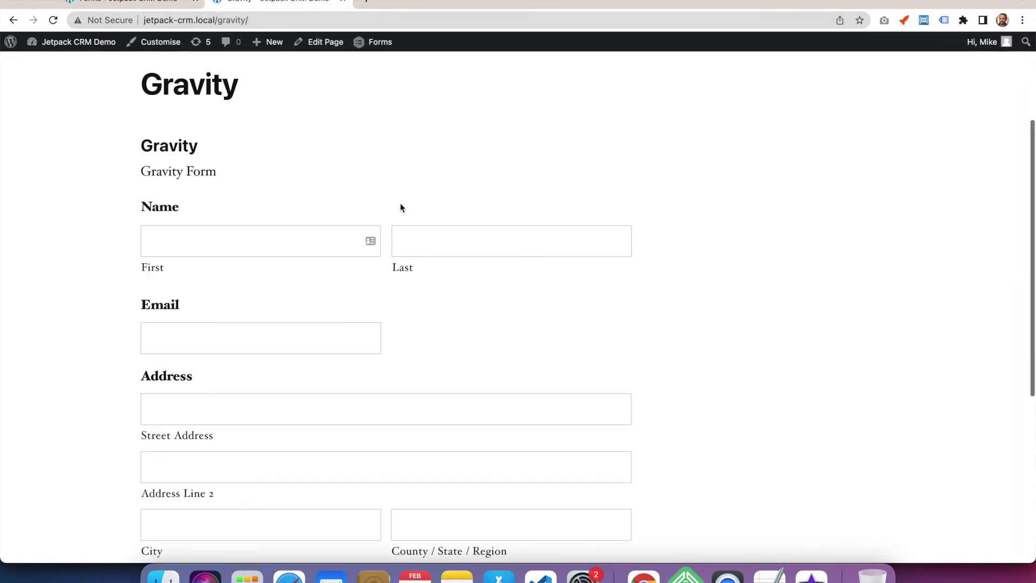
pyautogui.click(274, 240)
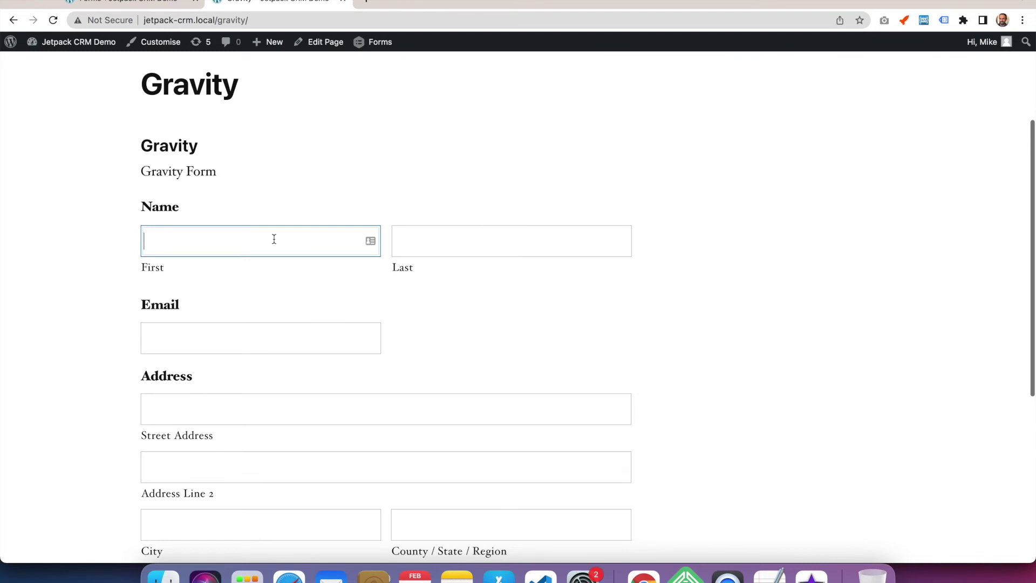
pyautogui.write('John')
pyautogui.press('Tab')
pyautogui.write('CRM')
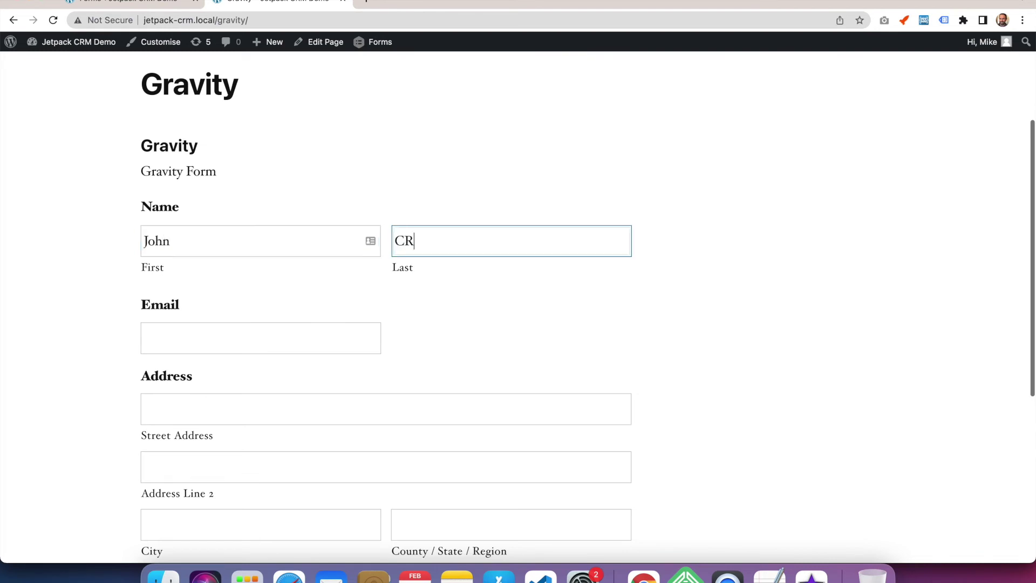
pyautogui.press('Tab')
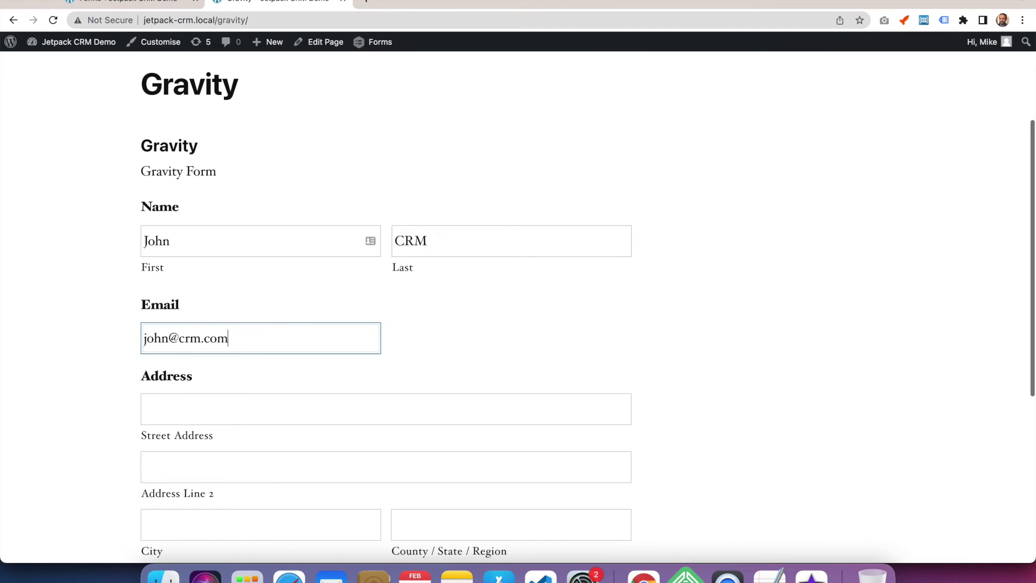
# Fill in the street address, address line 2, city, county/region and postal code fields
pyautogui.click(270, 413)
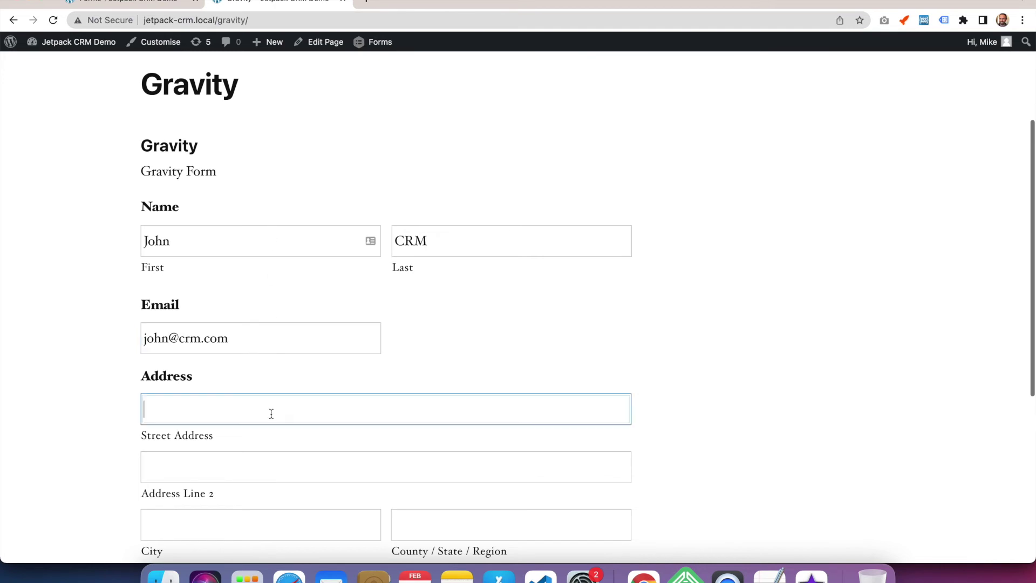
pyautogui.write('1 Sample')
pyautogui.press('Tab')
pyautogui.write('Sample')
pyautogui.scroll(-3, 270, 414)
pyautogui.press('Tab')
pyautogui.write('SAMPLE')
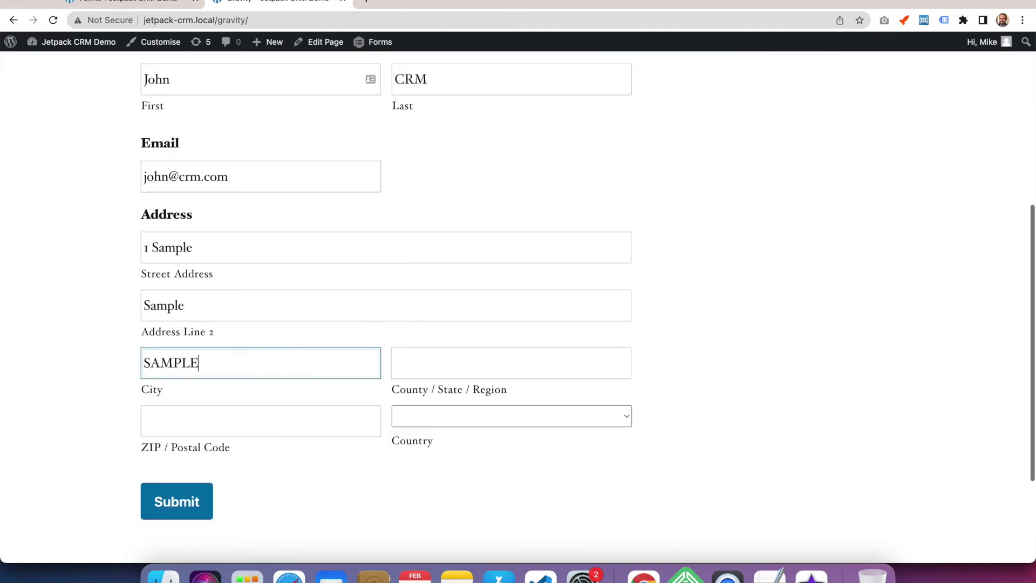
pyautogui.press('Tab')
pyautogui.write('CITY')
pyautogui.press('Tab')
pyautogui.write('S4M PL3')
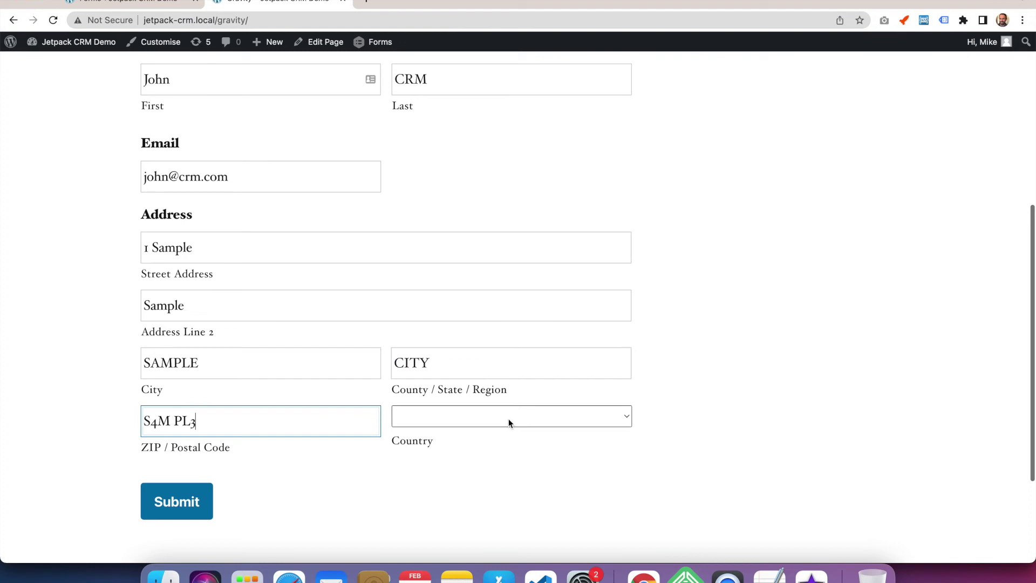
# Choose United Kingdom as the country and submit the signup form
pyautogui.click(508, 419)
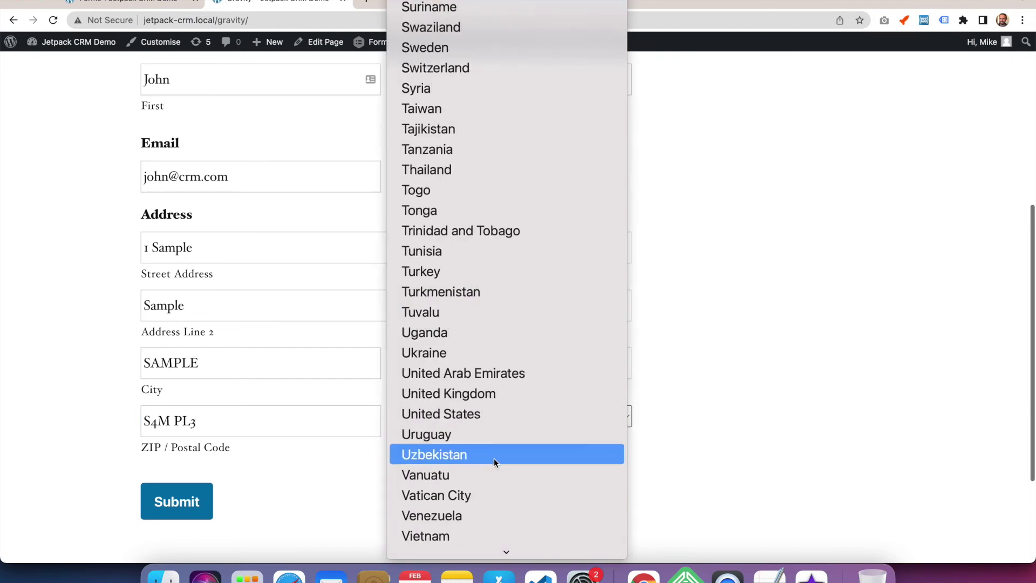
pyautogui.click(506, 399)
pyautogui.click(180, 503)
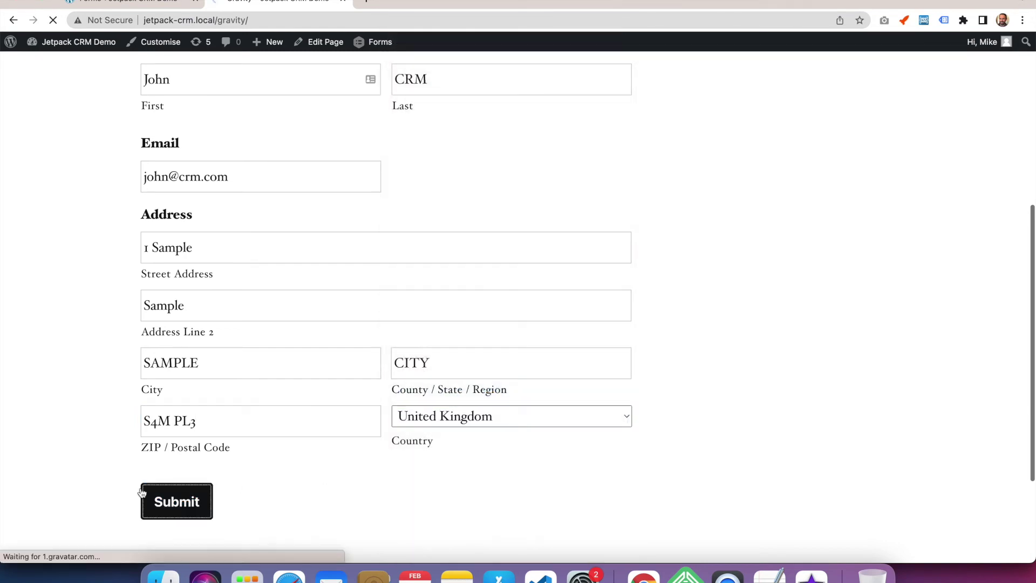
pyautogui.click(144, 4)
# Open the newest contact from Jetpack CRM Contacts and review its Lead Vitals, Gravity Forms source and UK address
pyautogui.moveTo(65, 119)
pyautogui.click(131, 137)
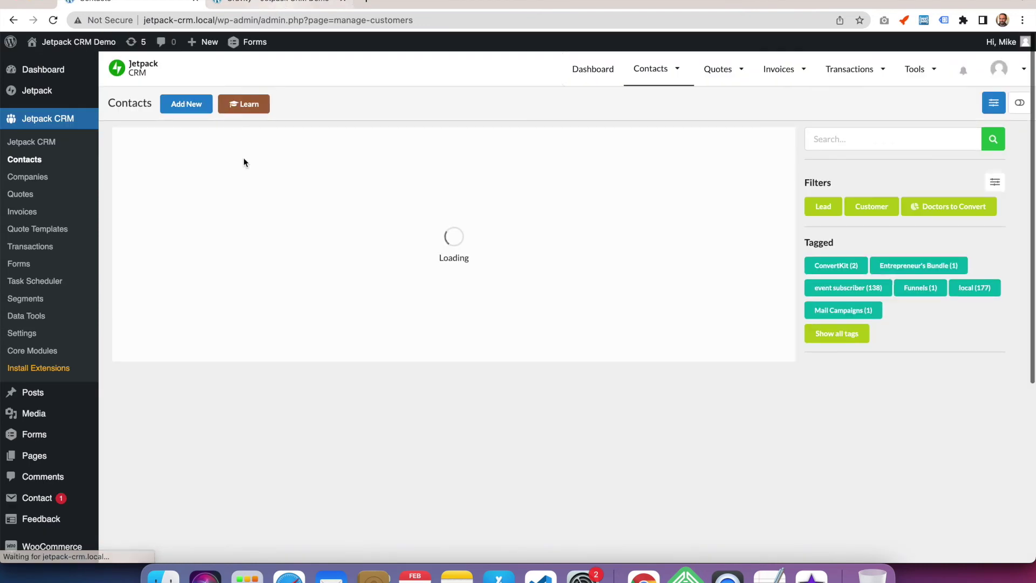
pyautogui.click(254, 200)
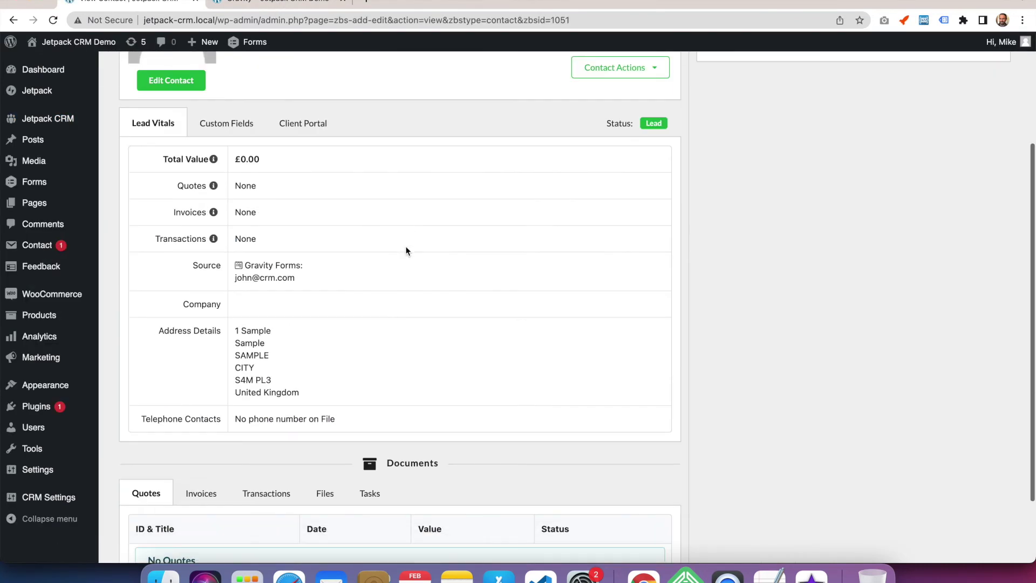
pyautogui.scroll(3, 243, 350)
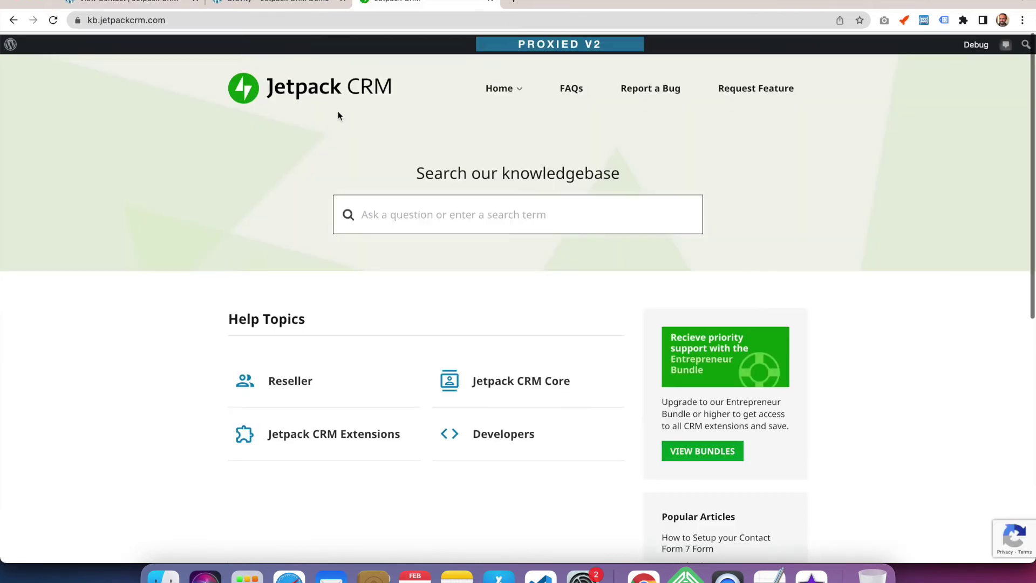
pyautogui.scroll(-8, 338, 116)
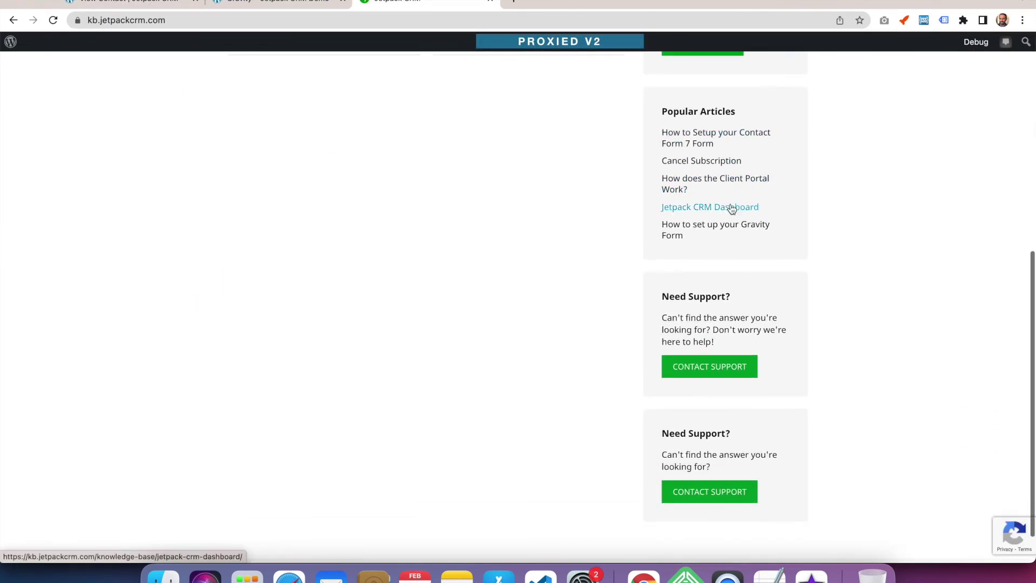
# Open the Contact Form 7 guide in a background tab and read 'How to set up your Gravity Form'
pyautogui.keyDown('super'); pyautogui.click(747, 139); pyautogui.keyUp('super')
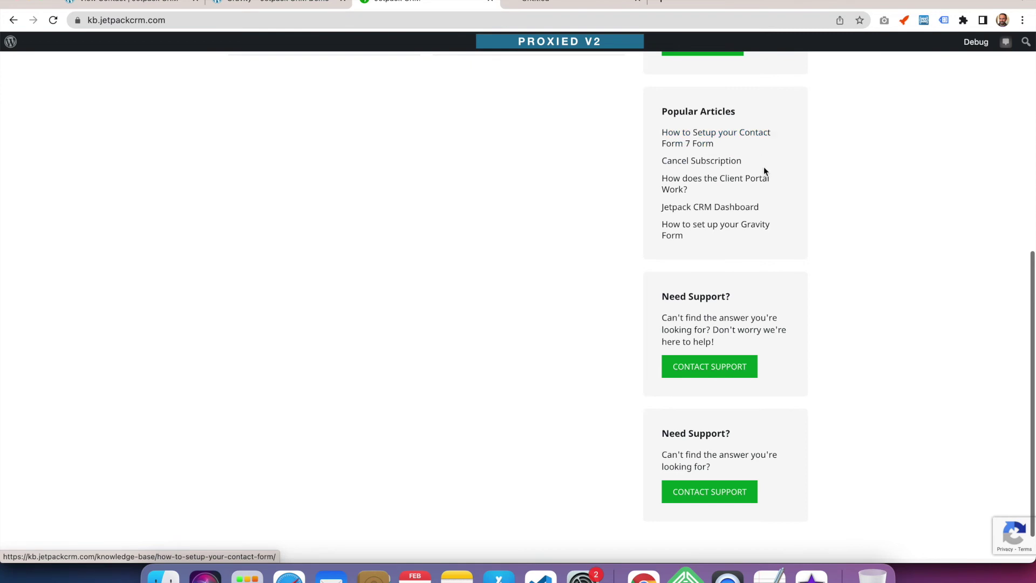
pyautogui.click(745, 226)
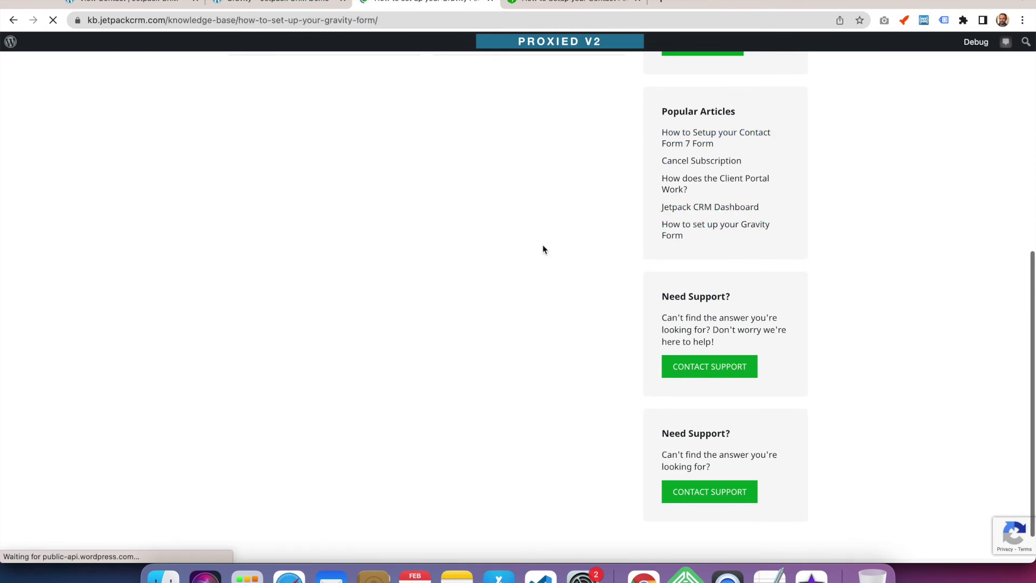
pyautogui.scroll(-8, 195, 311)
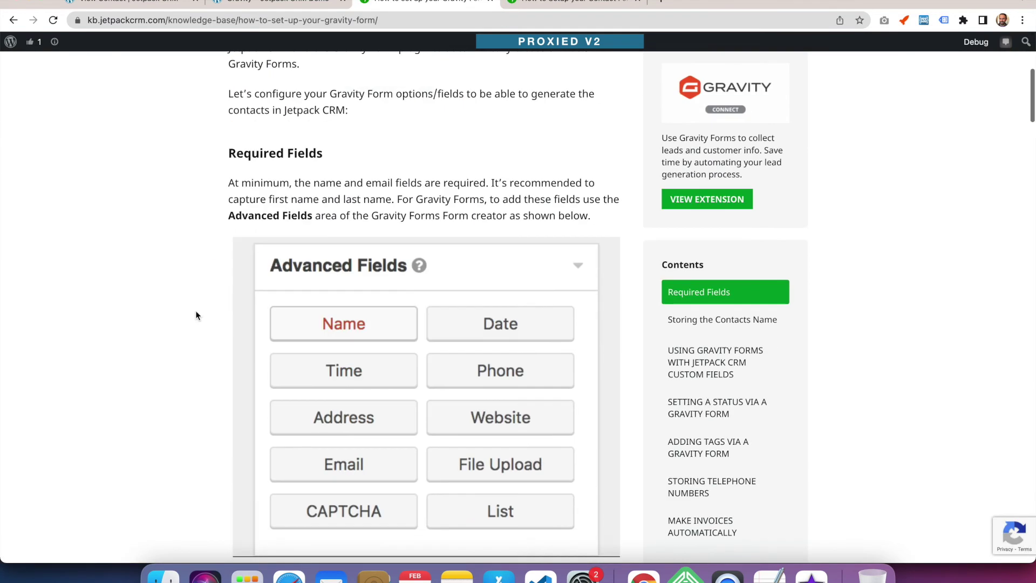
pyautogui.scroll(-14, 196, 315)
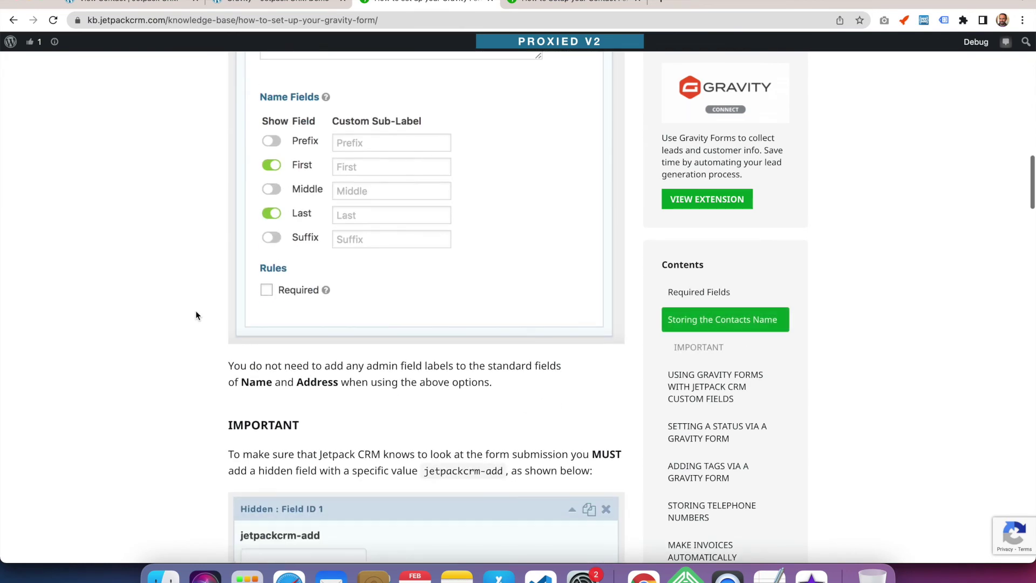
pyautogui.scroll(7, 196, 310)
pyautogui.scroll(-13, 195, 310)
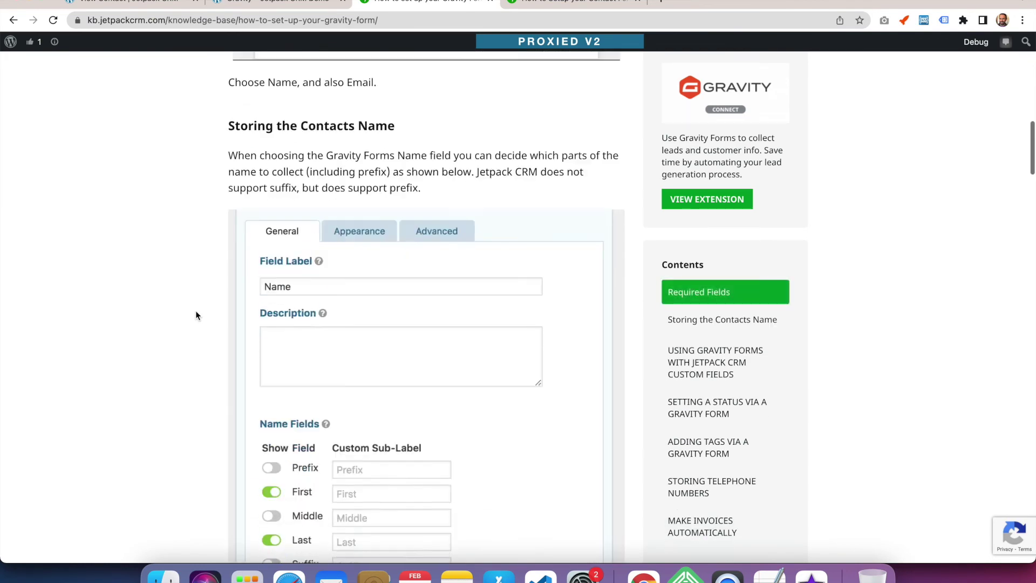
pyautogui.scroll(-5, 195, 310)
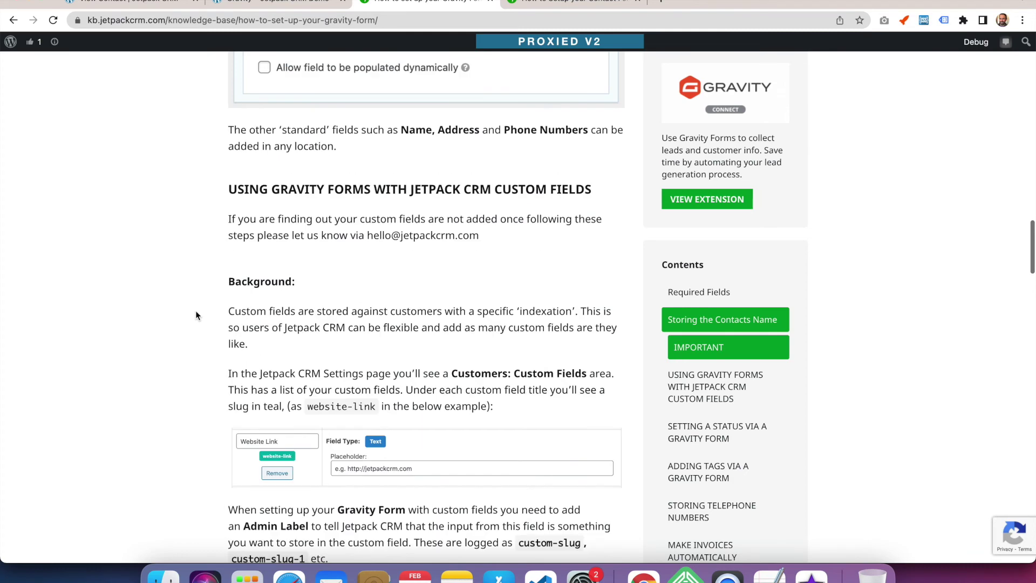
pyautogui.scroll(-2, 464, 345)
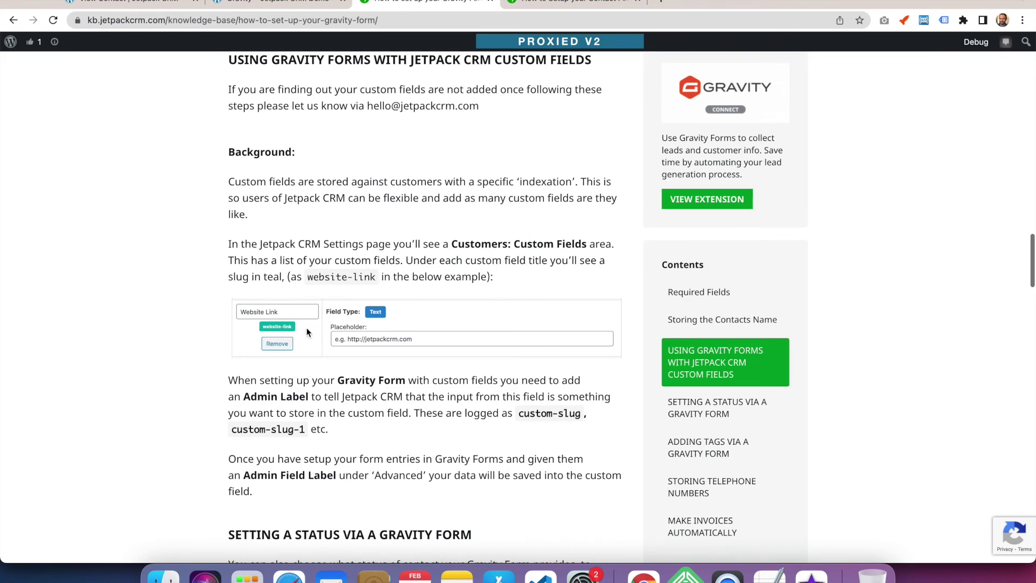
pyautogui.scroll(-2, 224, 337)
pyautogui.scroll(-5, 224, 337)
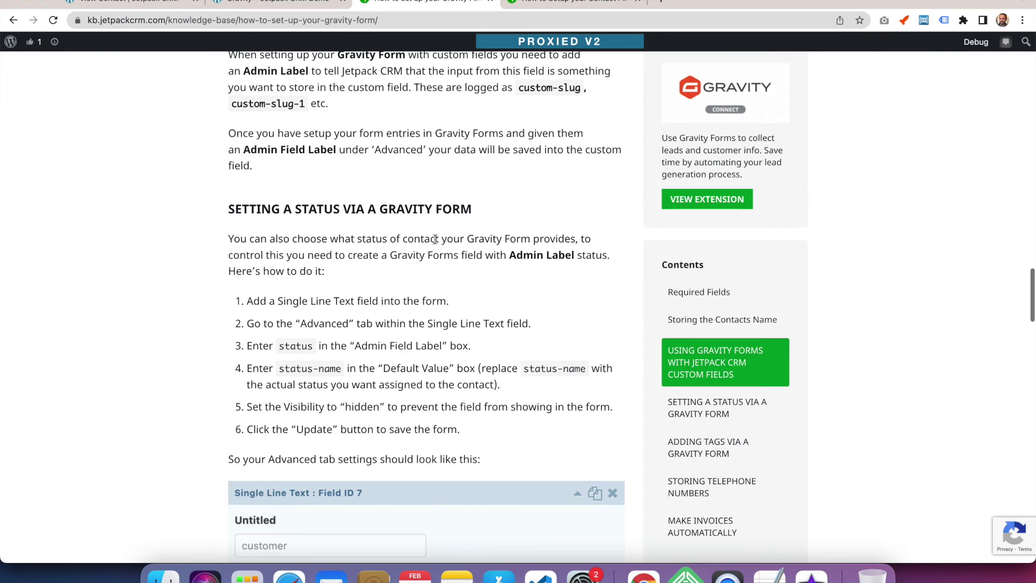
pyautogui.scroll(-3, 435, 239)
pyautogui.scroll(-4, 435, 240)
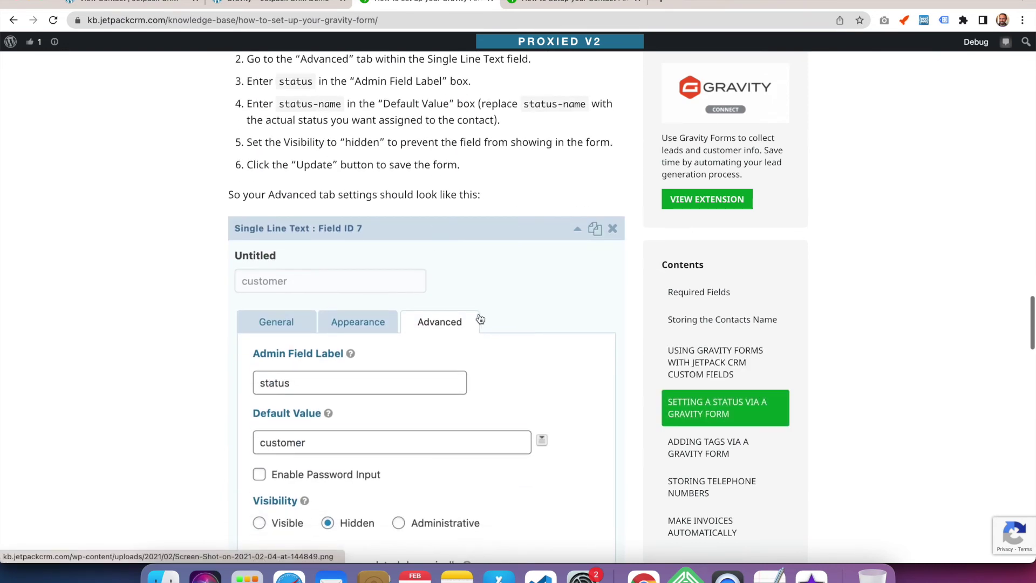
pyautogui.scroll(3, 479, 319)
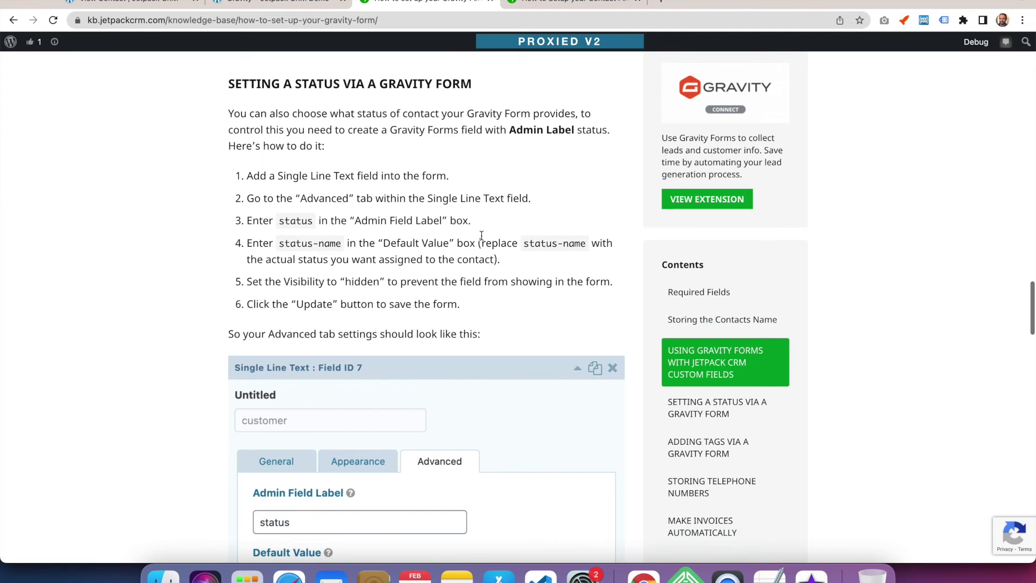
pyautogui.scroll(-7, 203, 296)
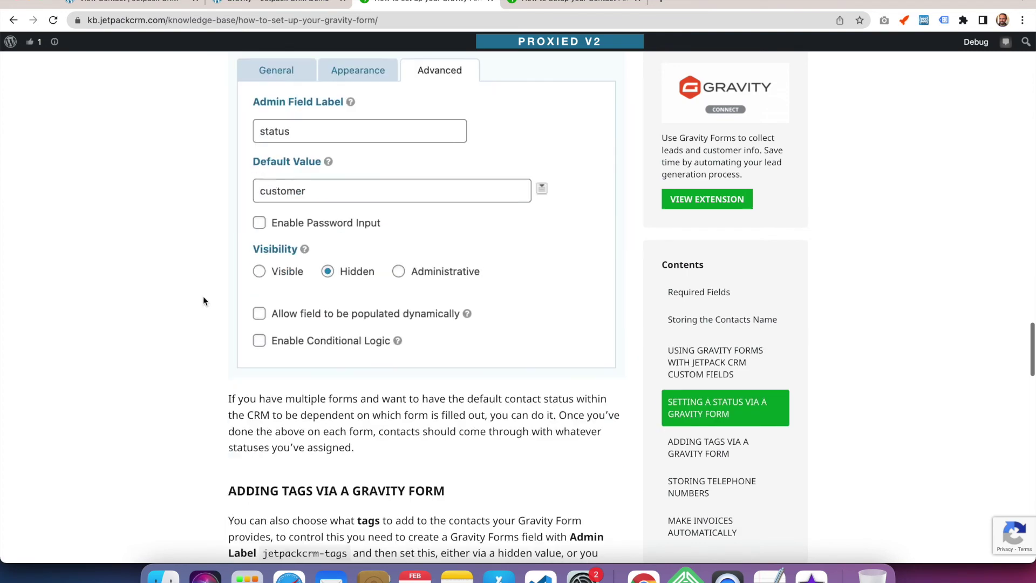
pyautogui.scroll(2, 203, 295)
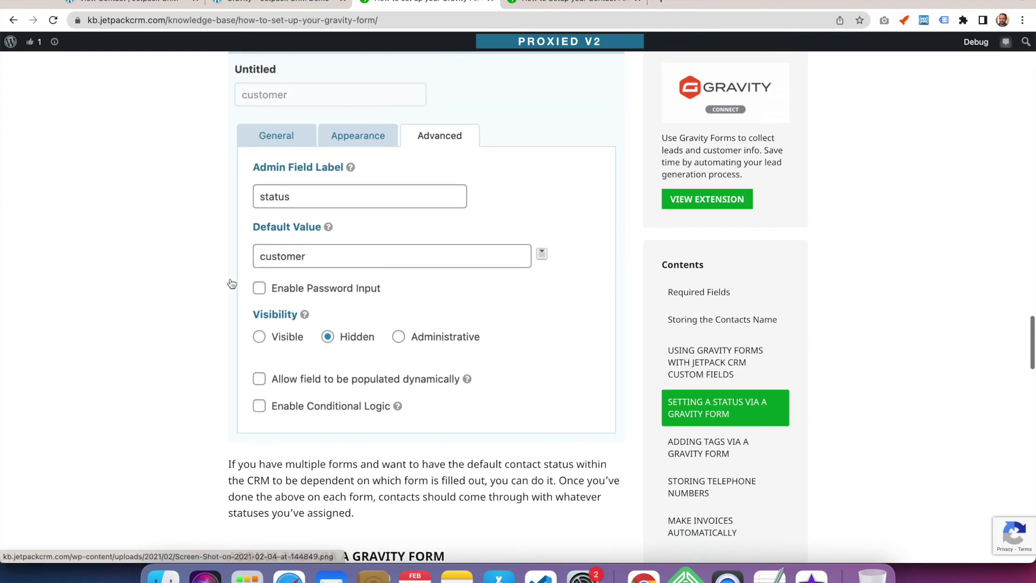
pyautogui.scroll(-8, 230, 277)
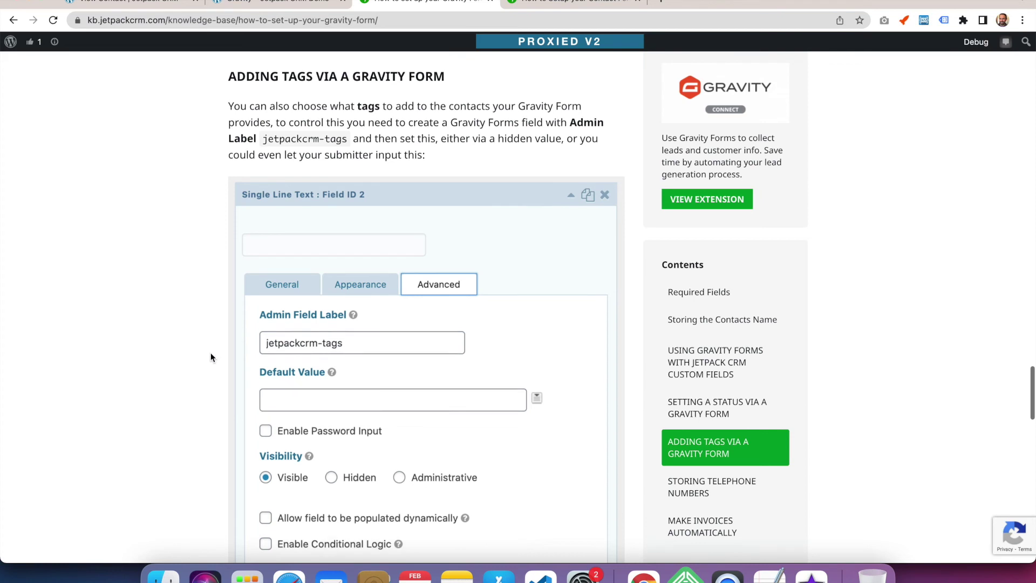
pyautogui.scroll(-2, 210, 357)
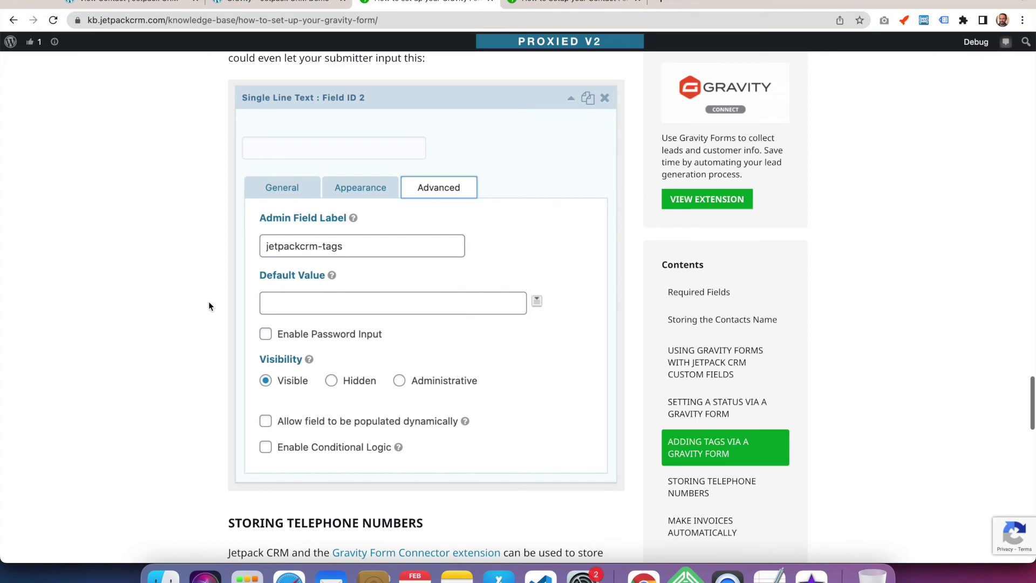
pyautogui.scroll(-8, 209, 306)
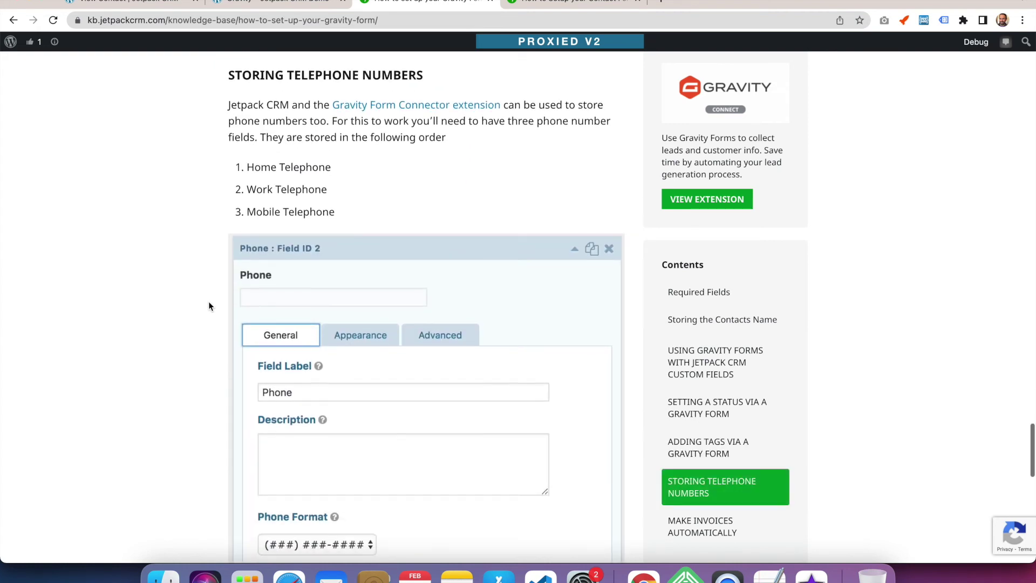
# Read the Gravity Form guide's telephone and invoices sections through the jetpackcrm-makeinvoice ending
pyautogui.scroll(1, 209, 306)
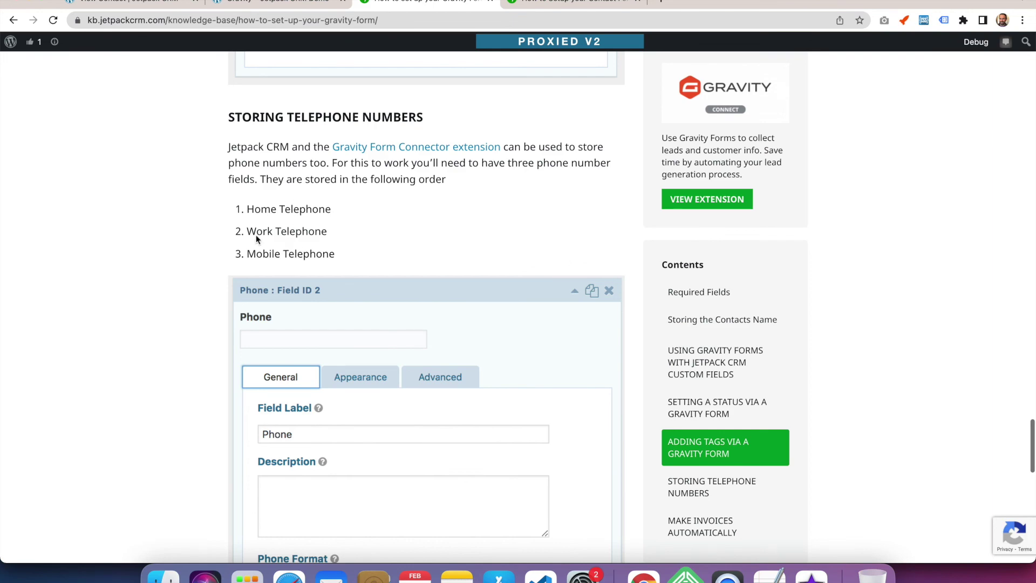
pyautogui.scroll(-2, 197, 244)
pyautogui.scroll(-8, 198, 248)
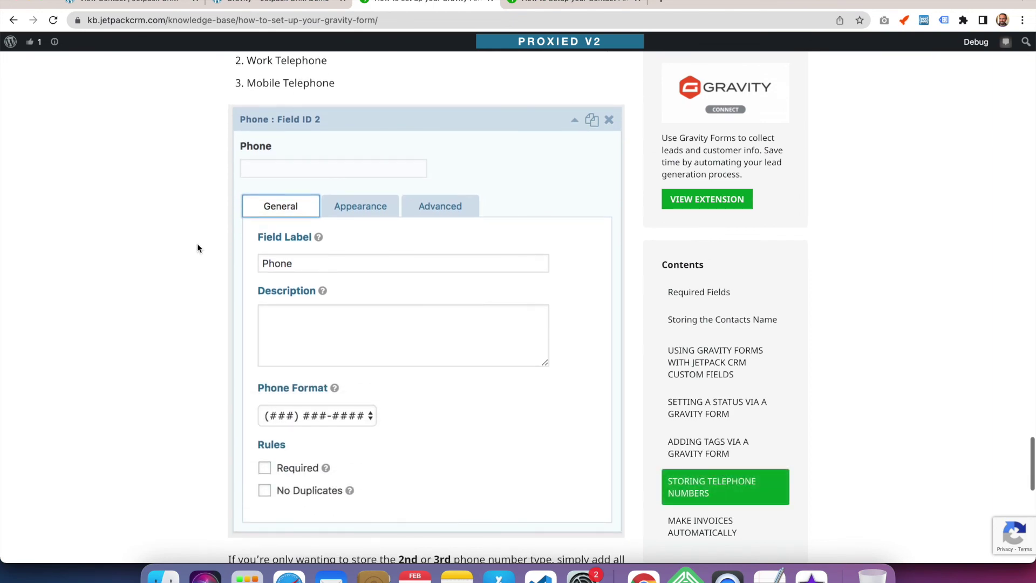
pyautogui.scroll(3, 198, 248)
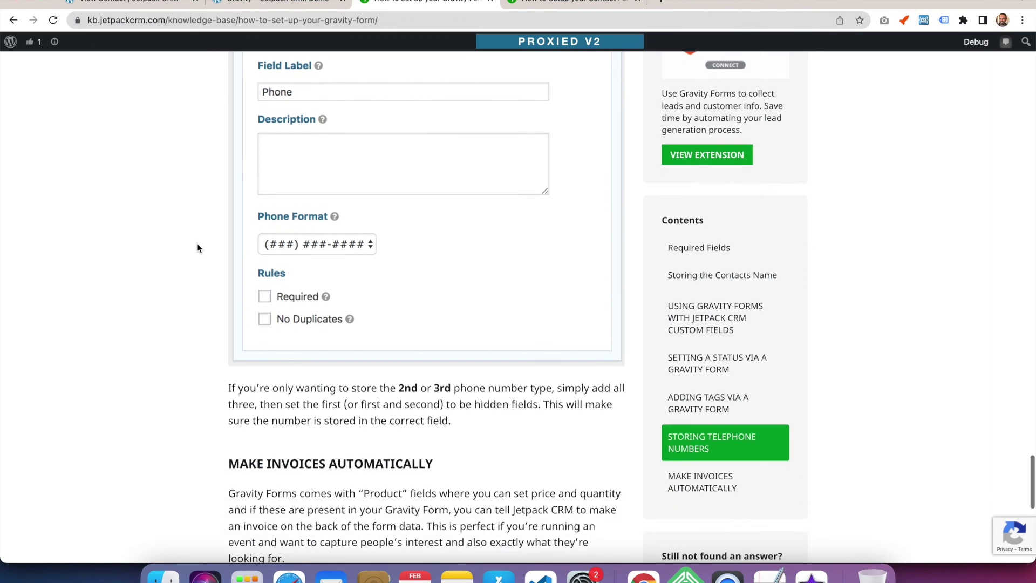
pyautogui.scroll(-3, 198, 248)
pyautogui.scroll(2, 198, 248)
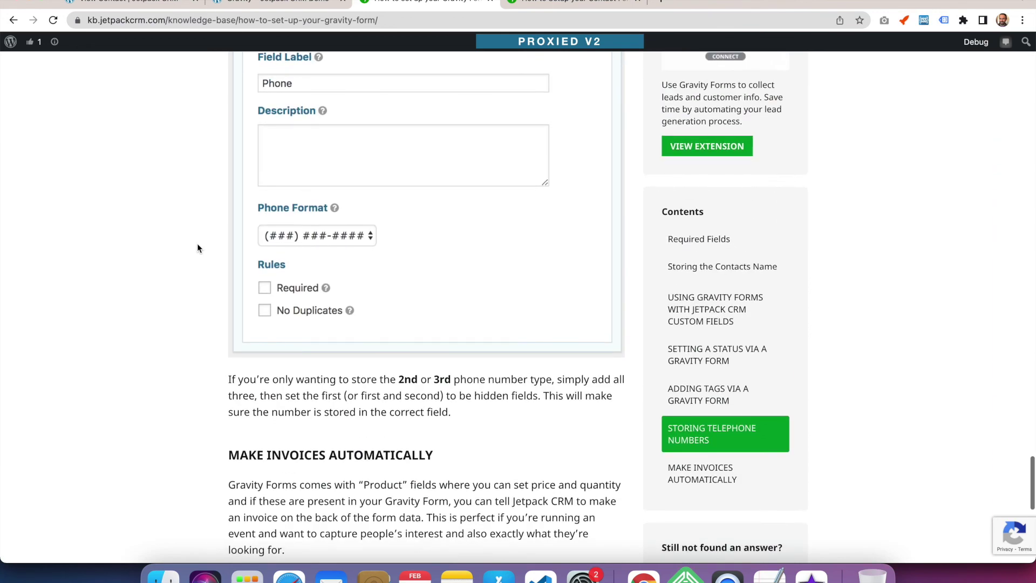
pyautogui.scroll(4, 197, 248)
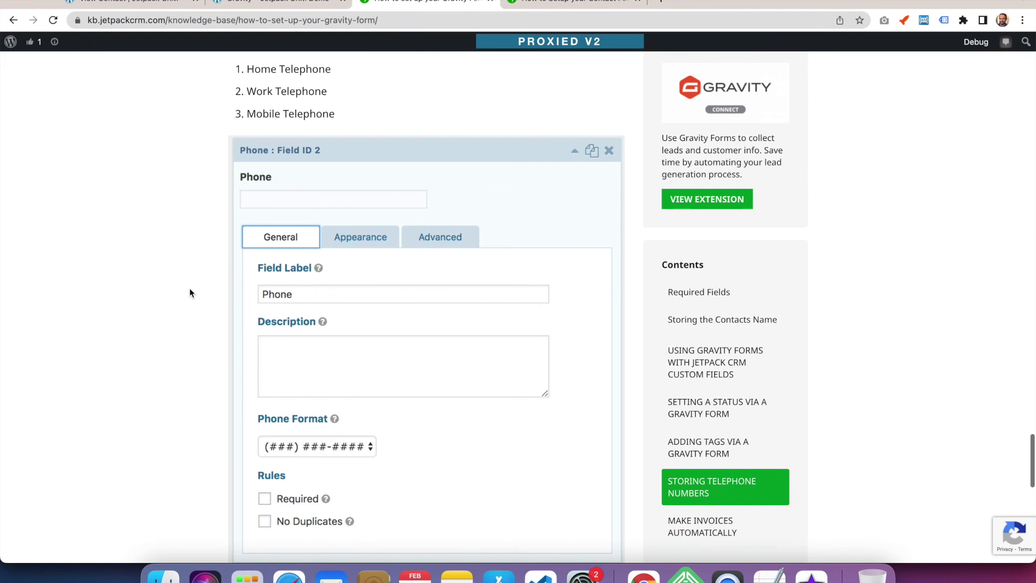
pyautogui.scroll(-10, 189, 293)
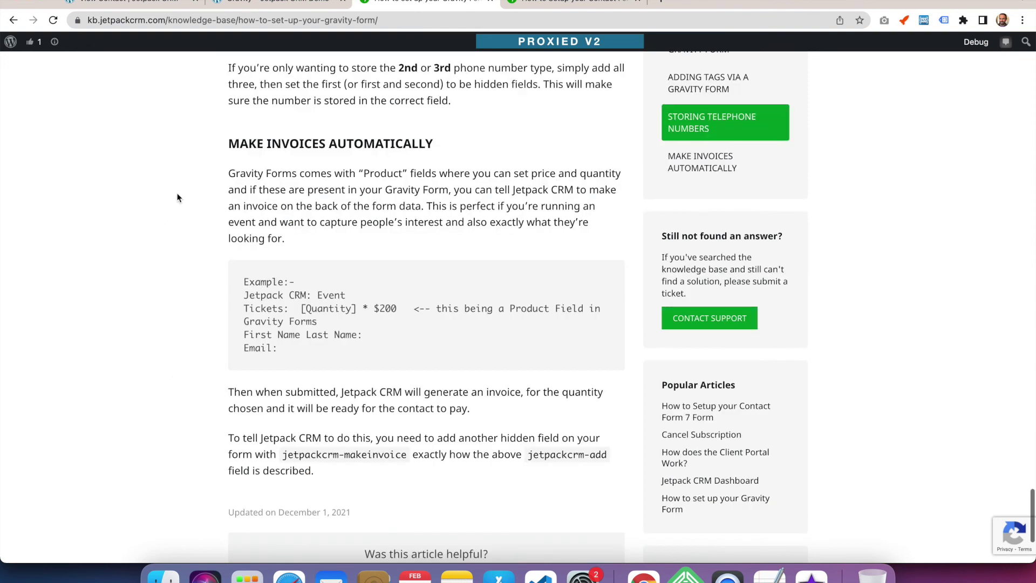